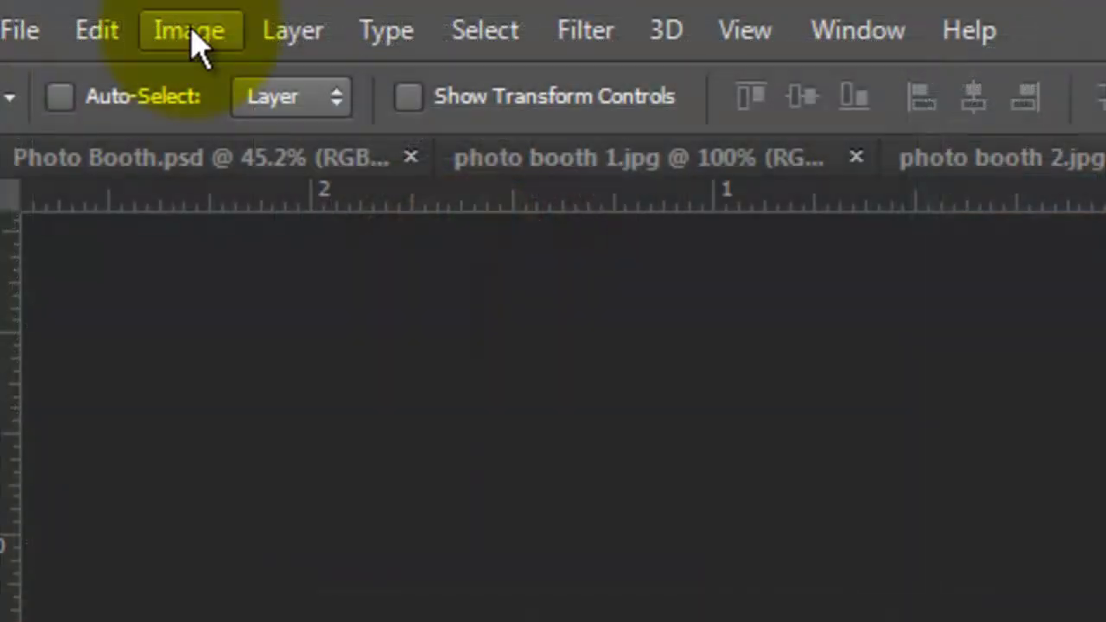
Convert the portrait to grayscale and crop it to a 400 × 500 px head-and-shoulders frame.
left_click(78, 8)
mouse_move(85, 21)
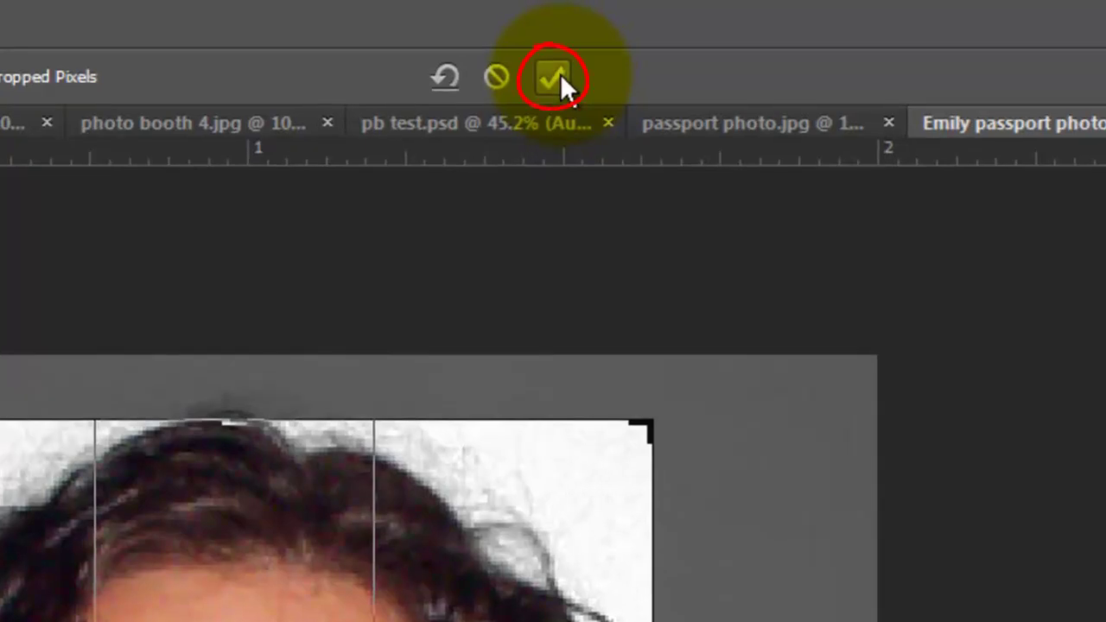
left_click(560, 75)
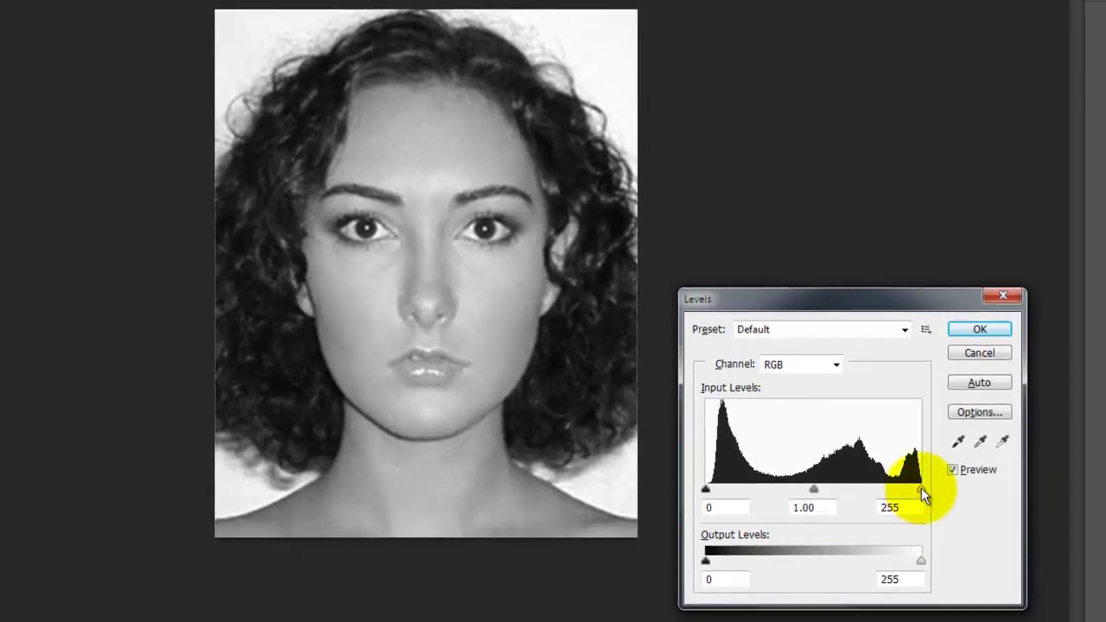
Brighten the portrait's highlights with a Levels white input of 211.
left_click_drag(921, 489, 882, 495)
left_click(979, 331)
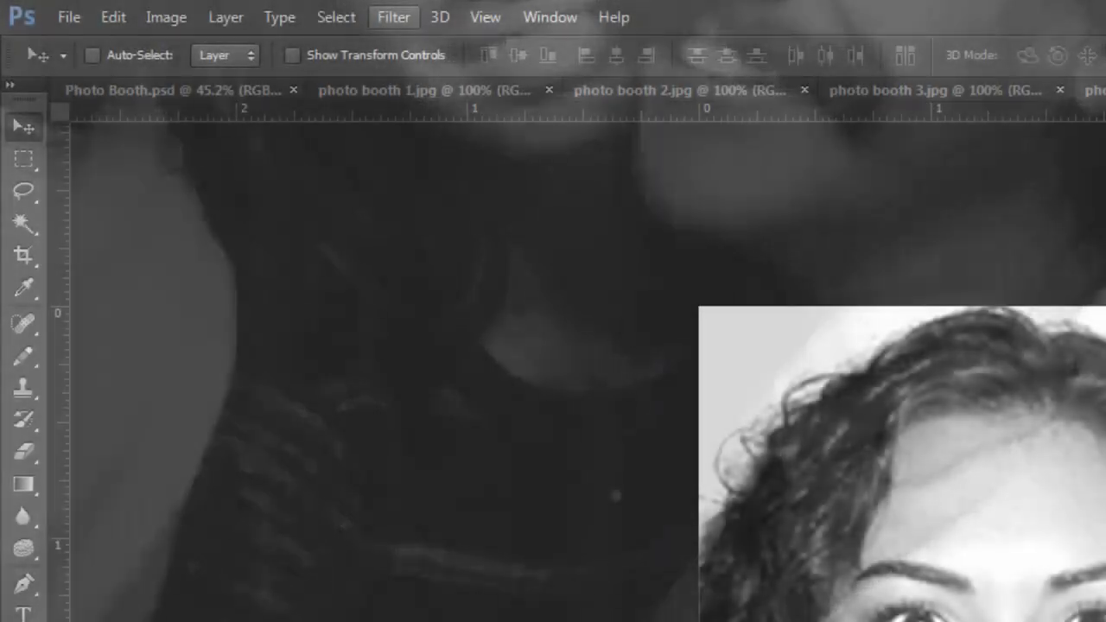
Apply a Surface Blur (radius 2, threshold 15), then a Gaussian Blur to the portrait.
left_click(395, 18)
mouse_move(432, 264)
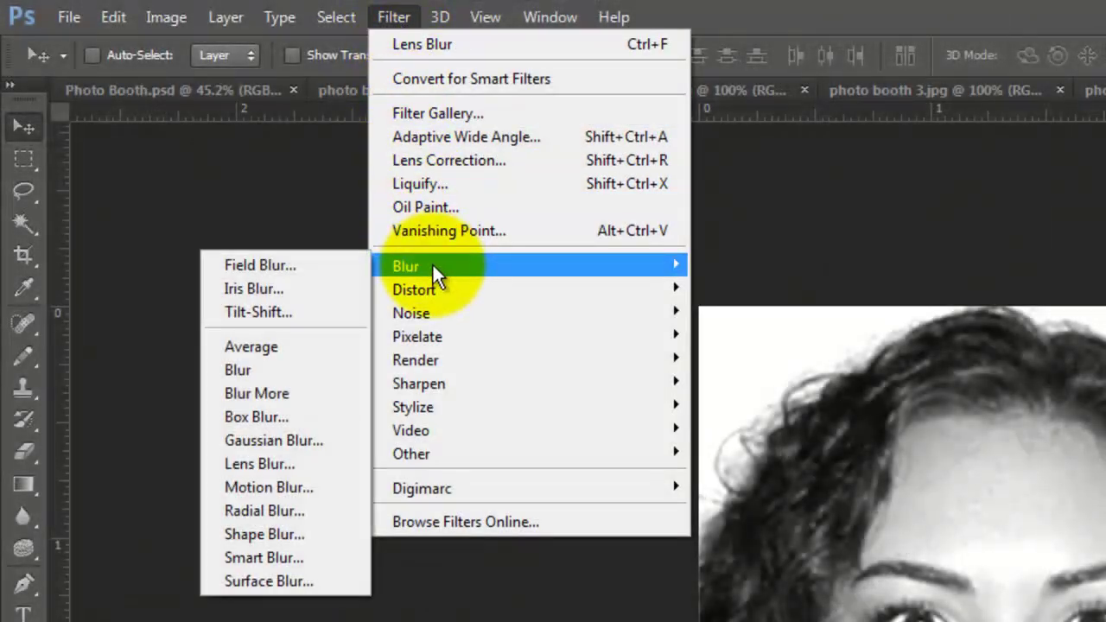
left_click(265, 582)
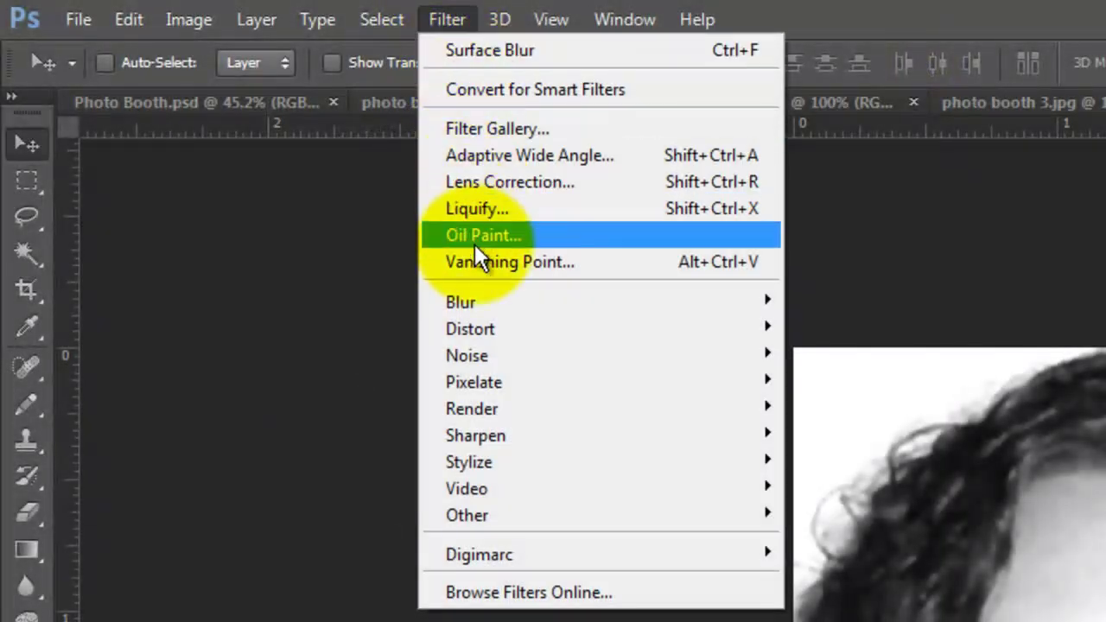
mouse_move(458, 301)
left_click(302, 502)
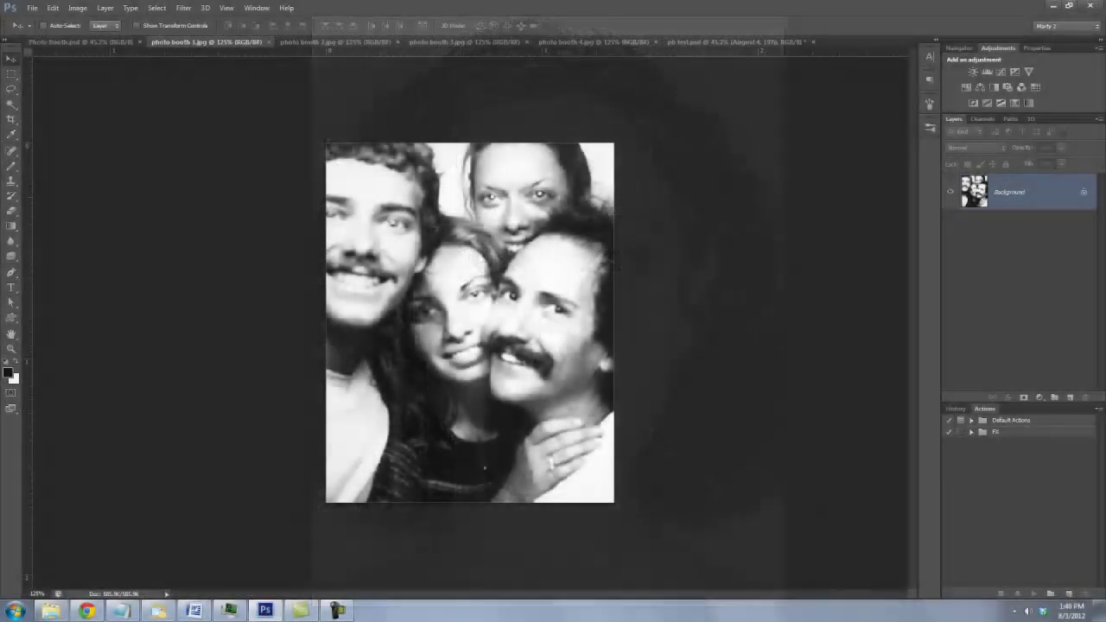
Look through the photo booth 2, 3 and 4 images.
left_click(335, 44)
left_click(497, 41)
left_click(561, 40)
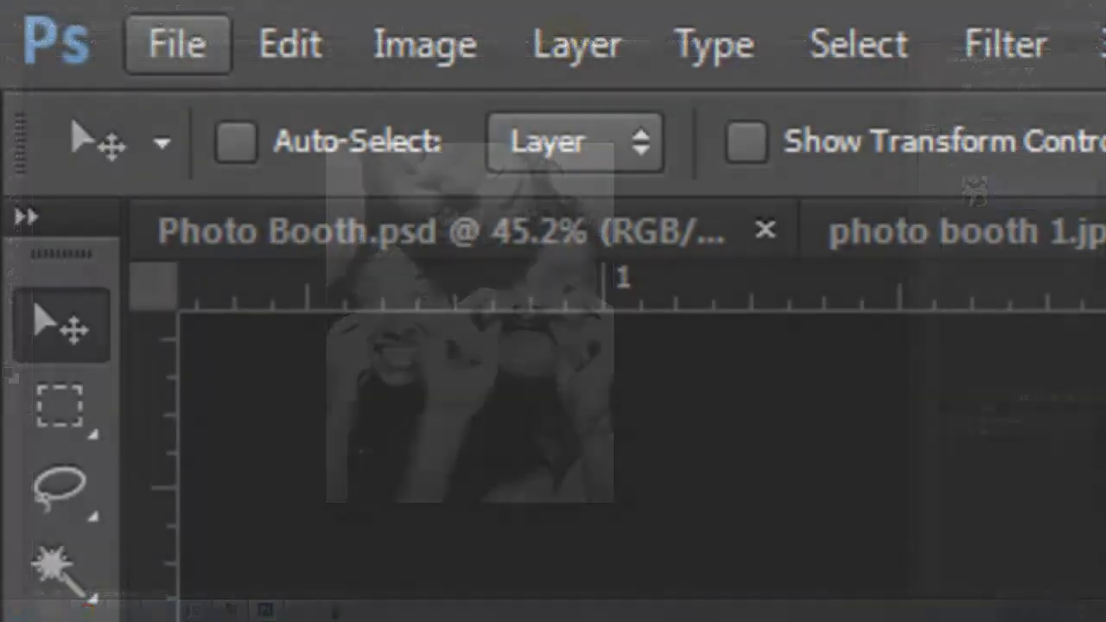
Create a new white 400 × 2000 px document at 300 ppi.
left_click(32, 11)
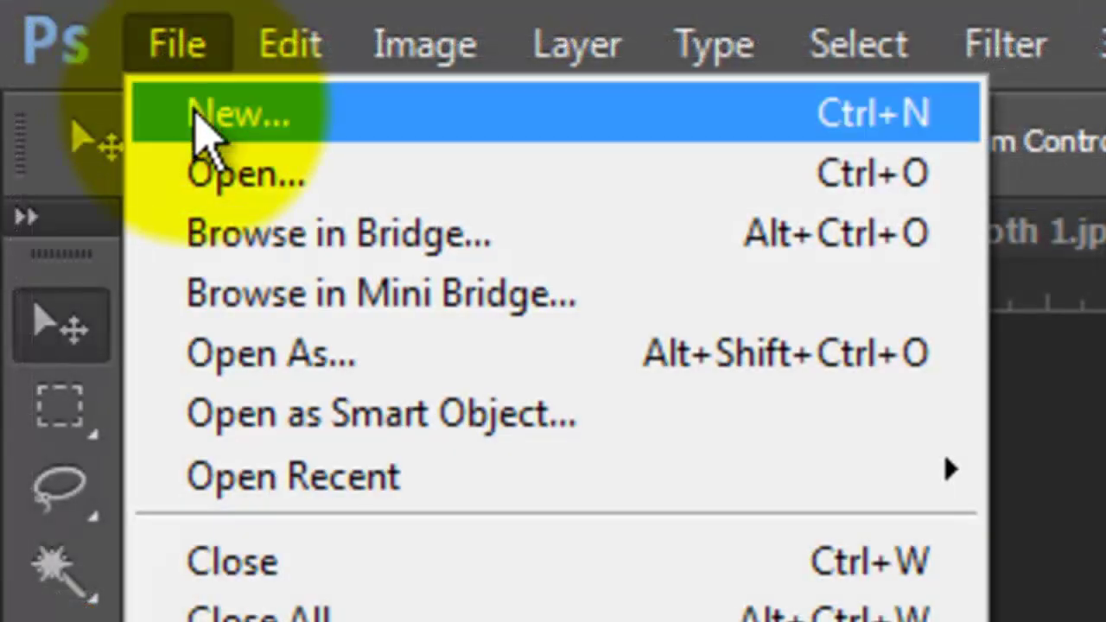
left_click(203, 121)
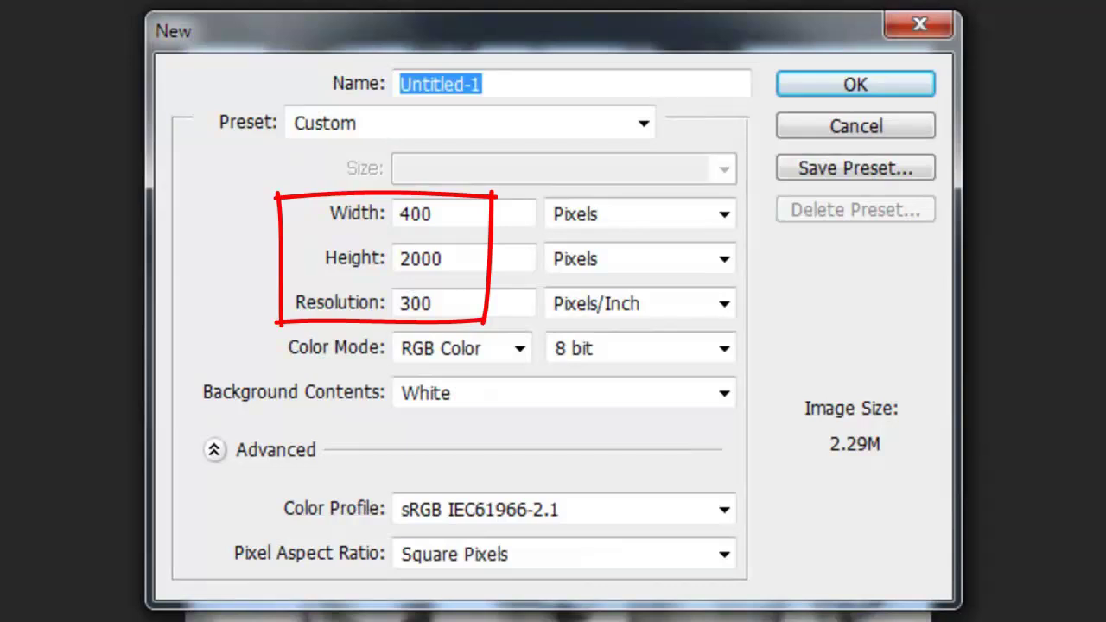
left_click(873, 84)
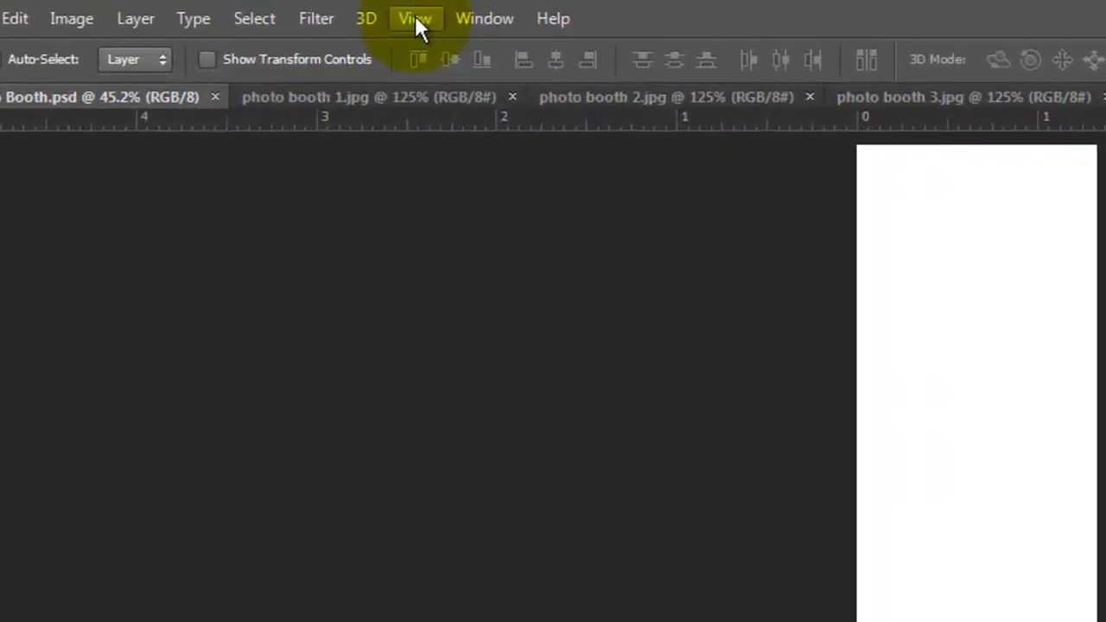
Turn on snapping and place the first photo booth shot at the top of the strip.
left_click(415, 19)
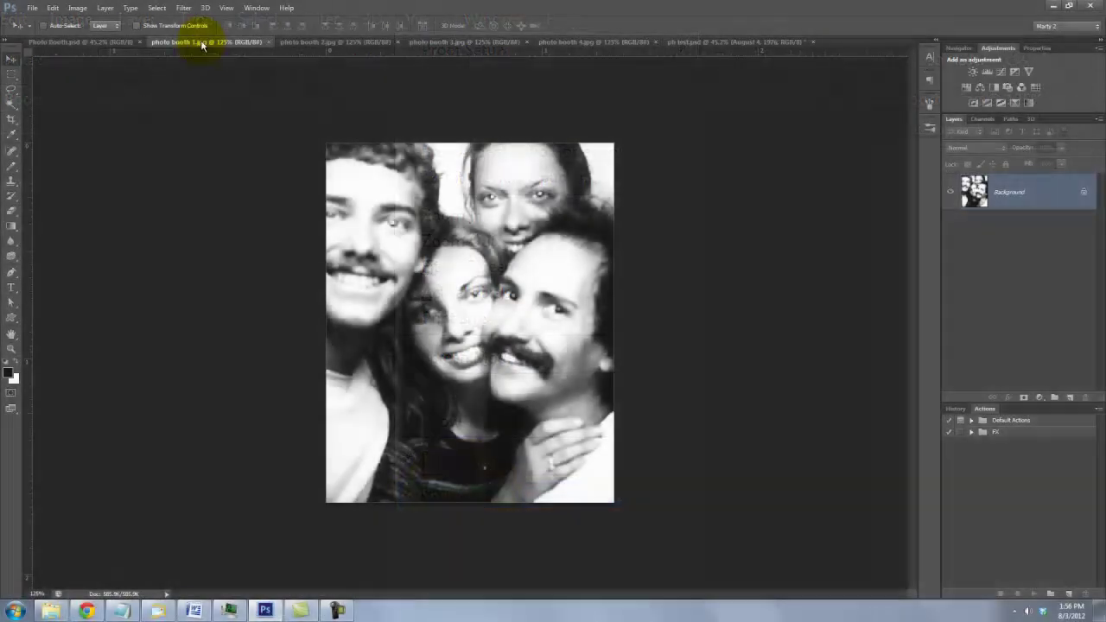
left_click_drag(388, 276, 99, 65)
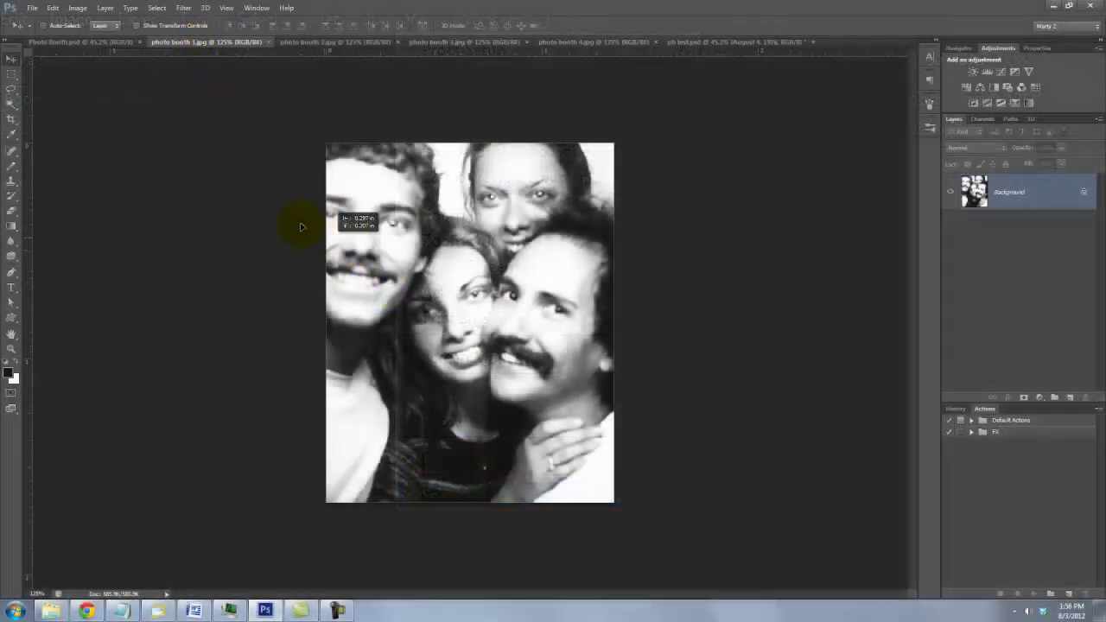
left_click_drag(202, 130, 183, 89)
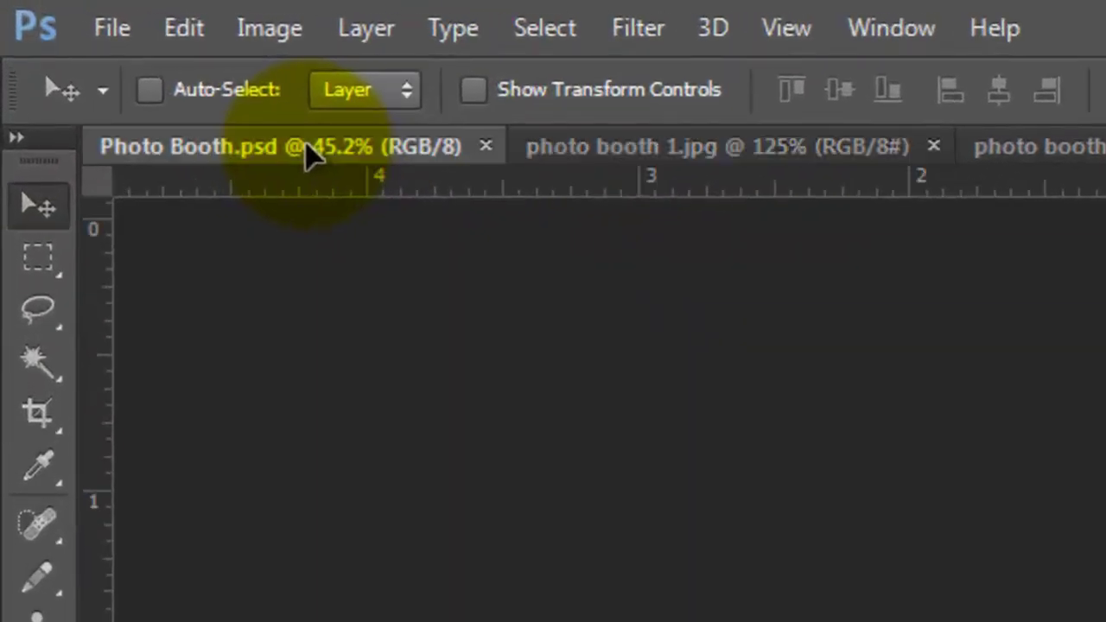
left_click_drag(311, 155, 458, 121)
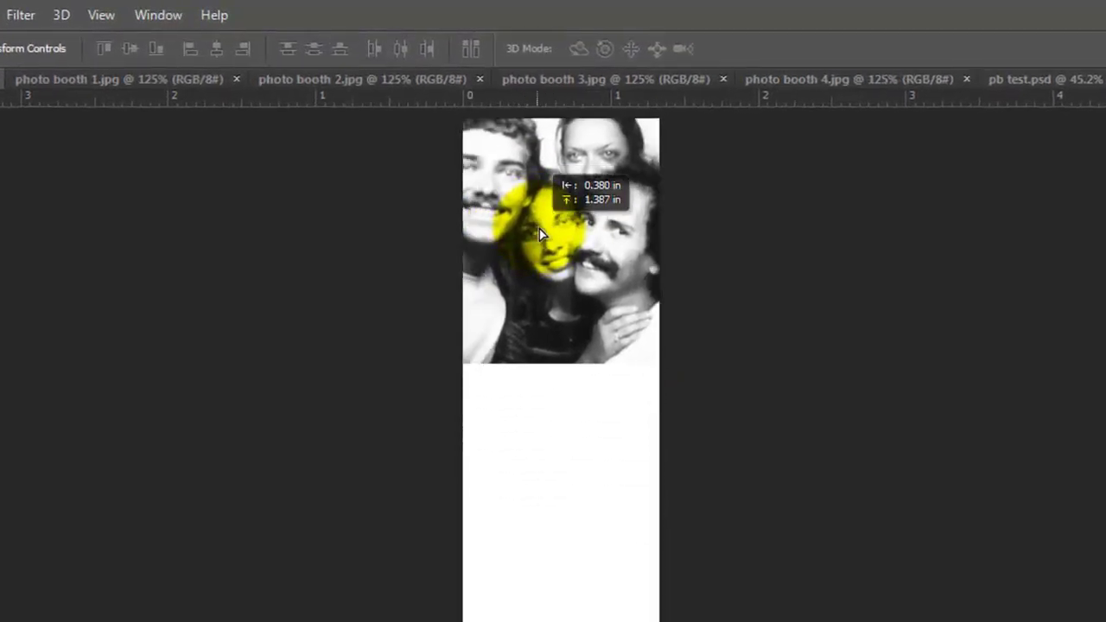
left_click_drag(539, 228, 543, 233)
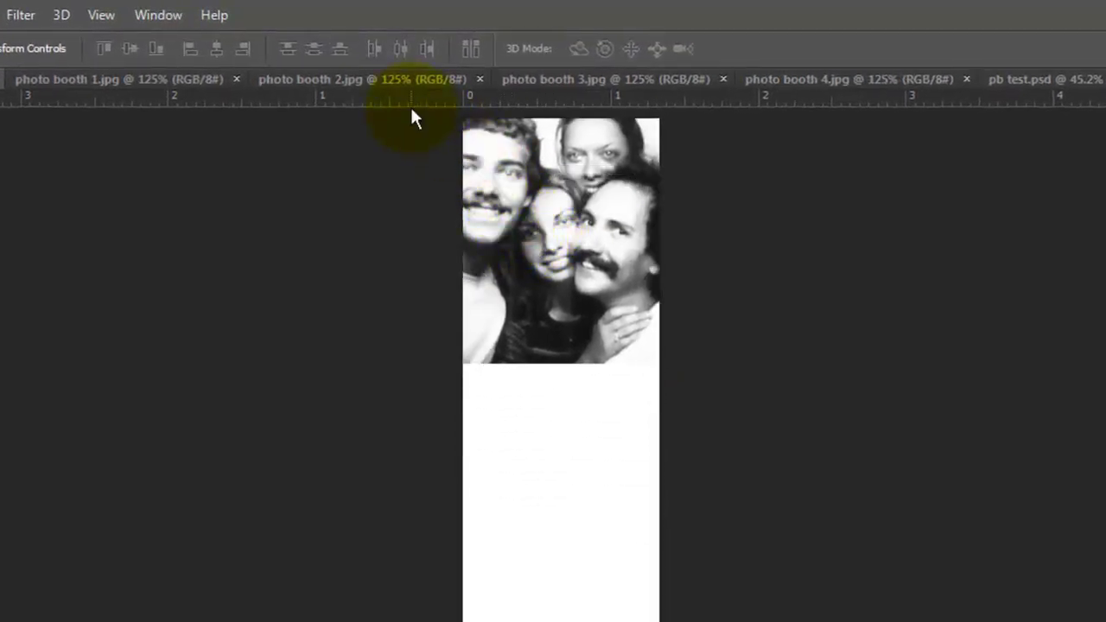
Drag the second photo booth shot into the strip below the first.
left_click(392, 78)
left_click_drag(506, 464, 0, 83)
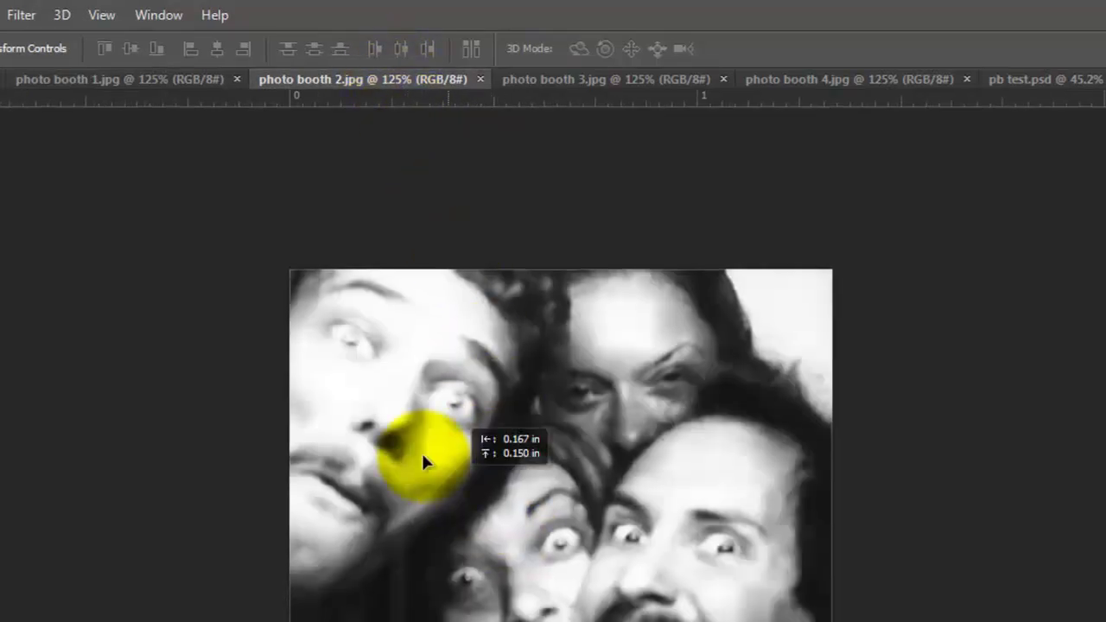
left_click_drag(205, 67, 707, 375)
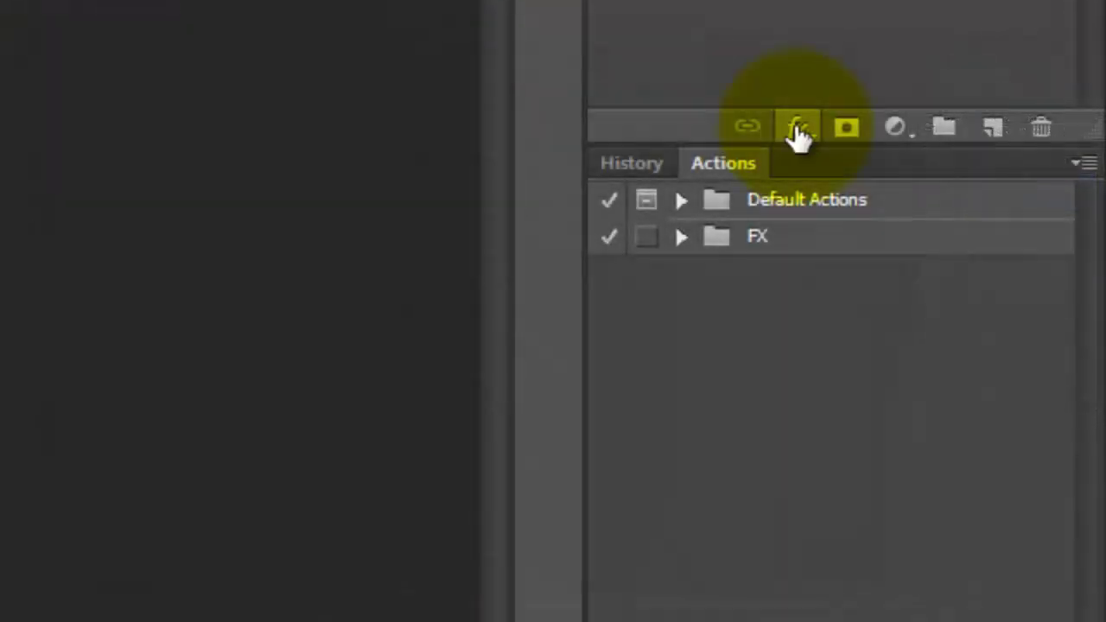
Add a 15 px inside black stroke to the top photo layer.
left_click(1008, 397)
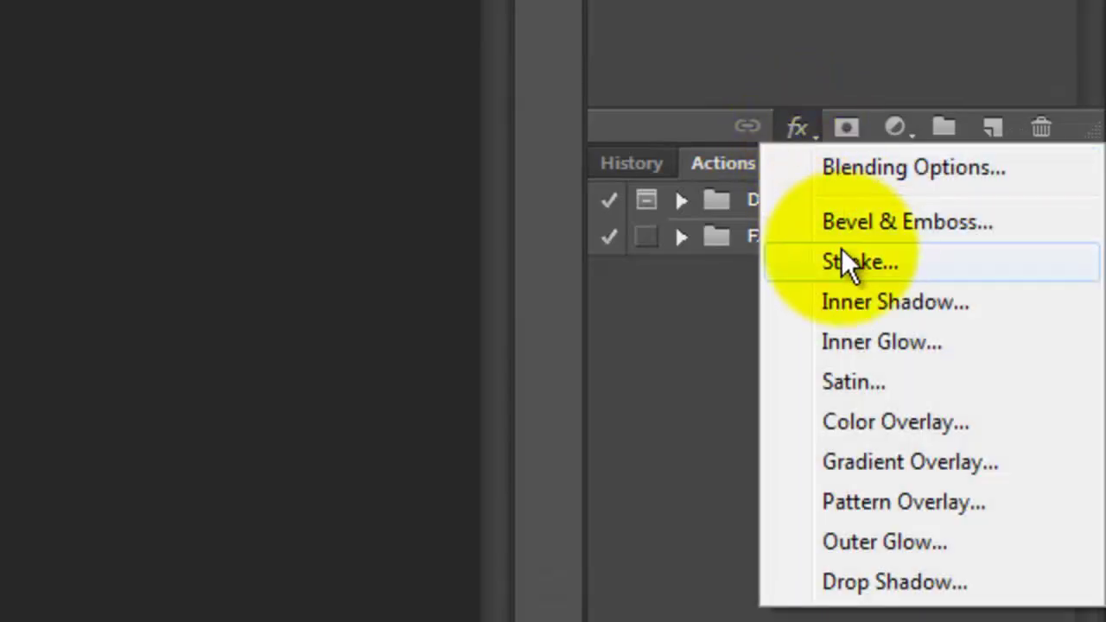
left_click(850, 264)
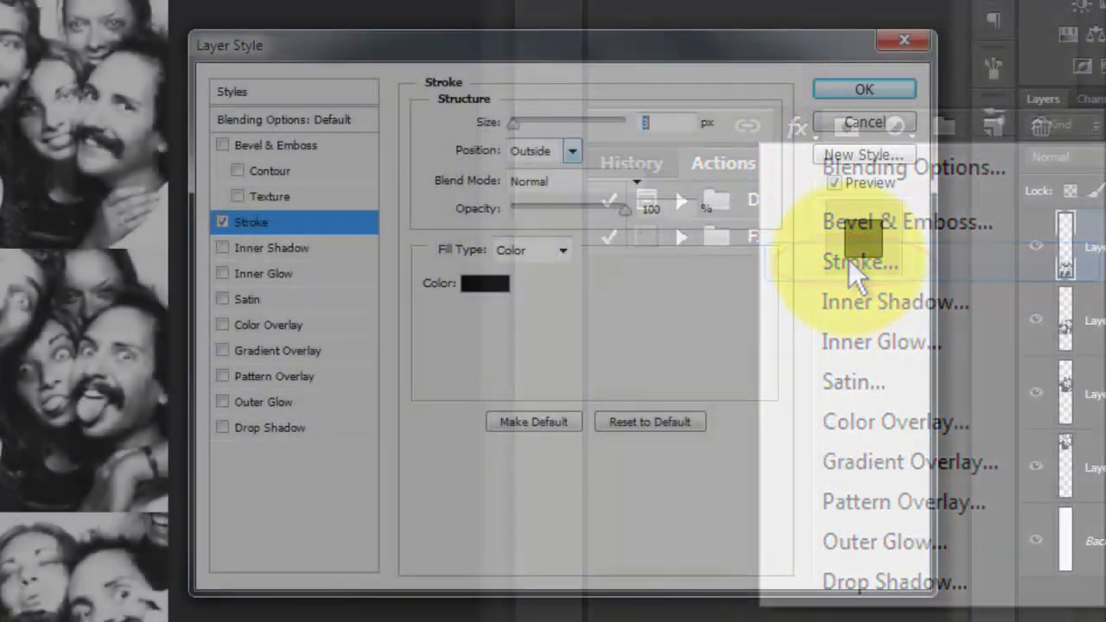
left_click(570, 152)
left_click(554, 193)
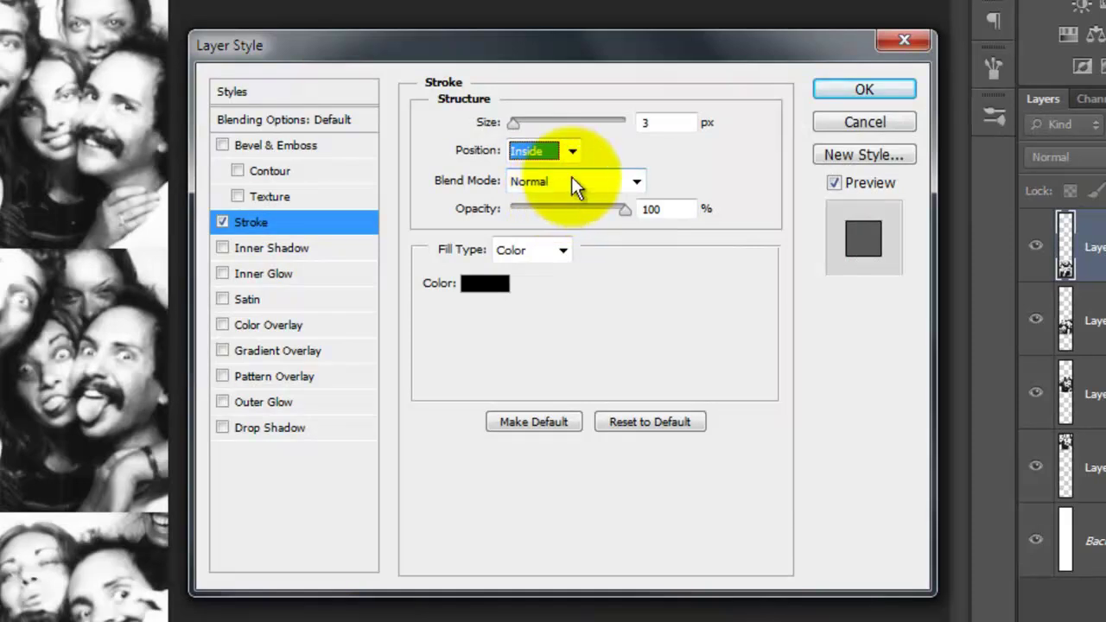
double_click(648, 122)
type("15")
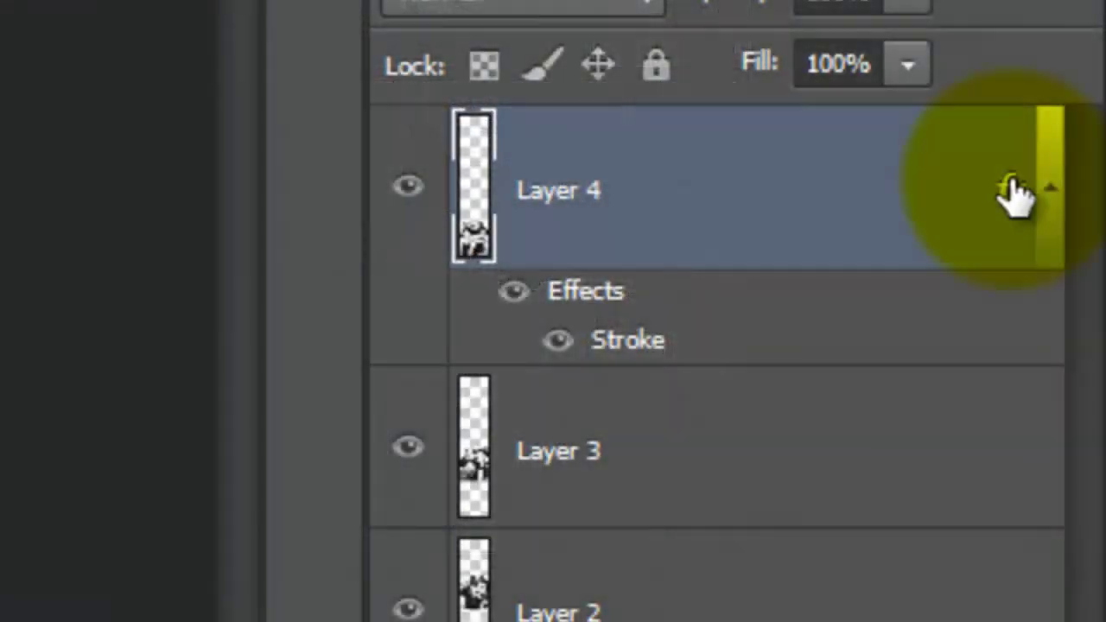
Copy the stroke effect onto Layers 3, 2 and 1.
key("alt")
left_click_drag(1011, 190, 890, 478)
left_click_drag(1009, 449, 993, 621)
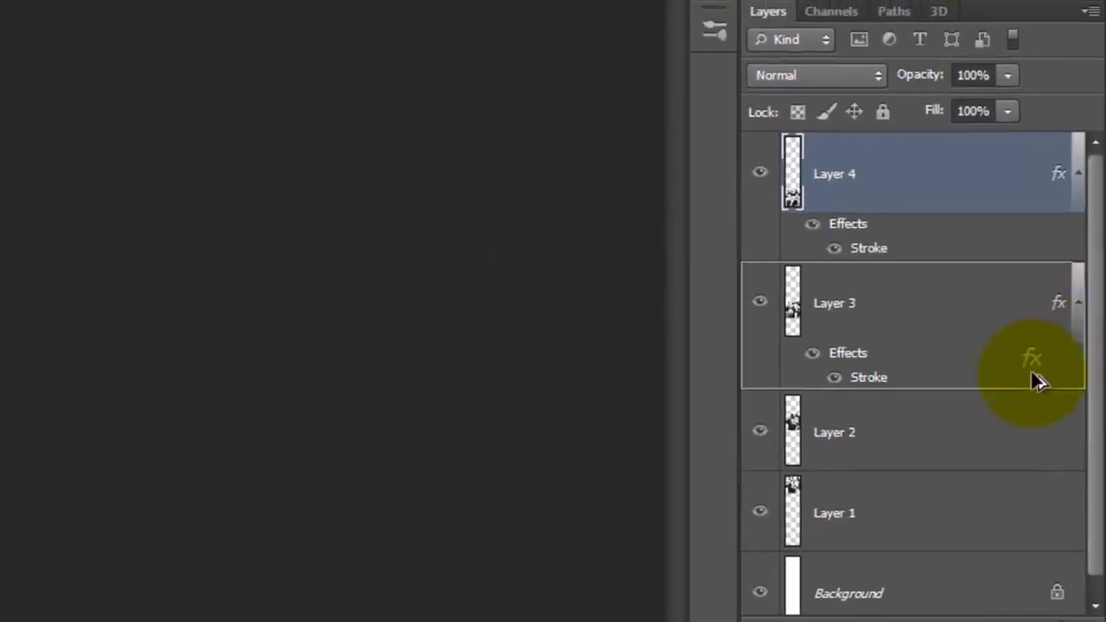
left_click_drag(1054, 448, 1046, 557)
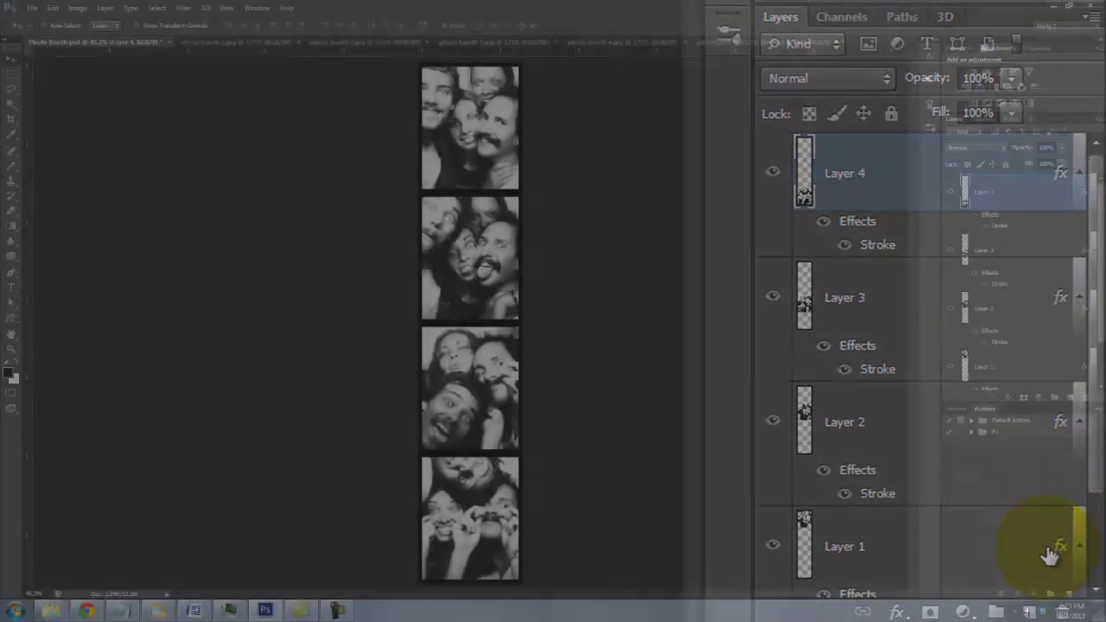
Flatten Photo Booth.psd into a single Background layer from the Layers panel menu.
left_click(1080, 370)
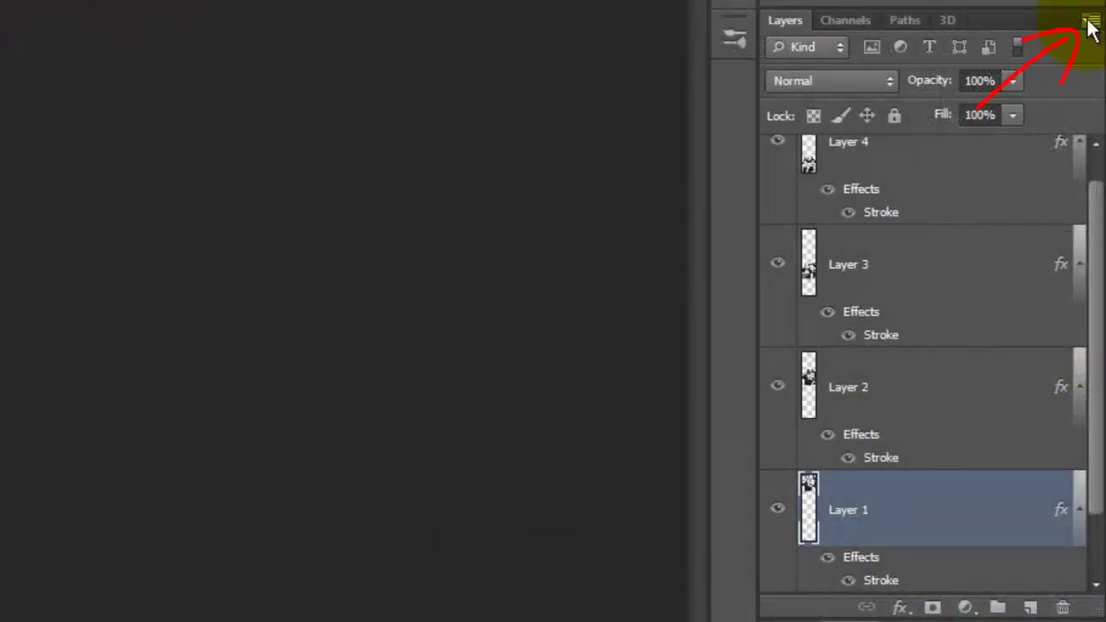
left_click(1090, 24)
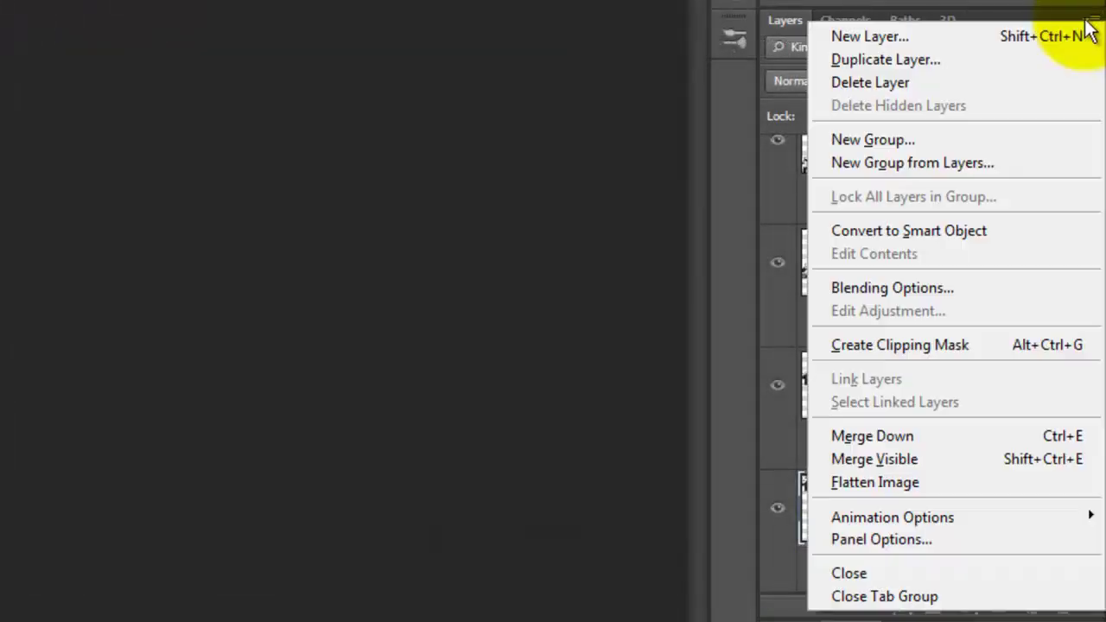
left_click(942, 484)
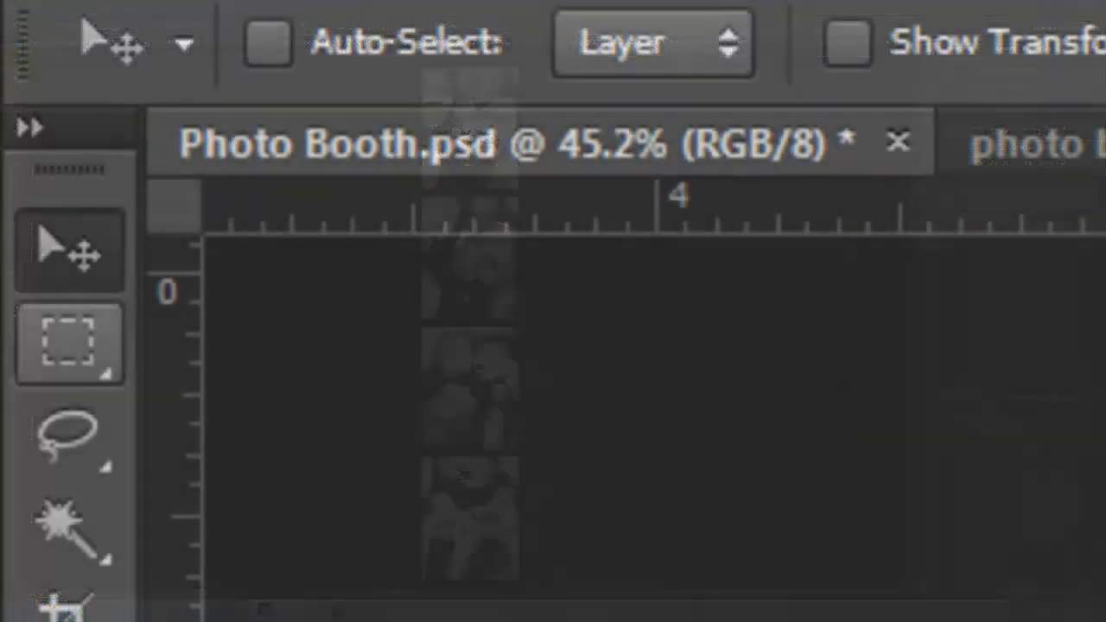
Fill a thin rectangular column along the strip's right edge with black.
left_click(15, 74)
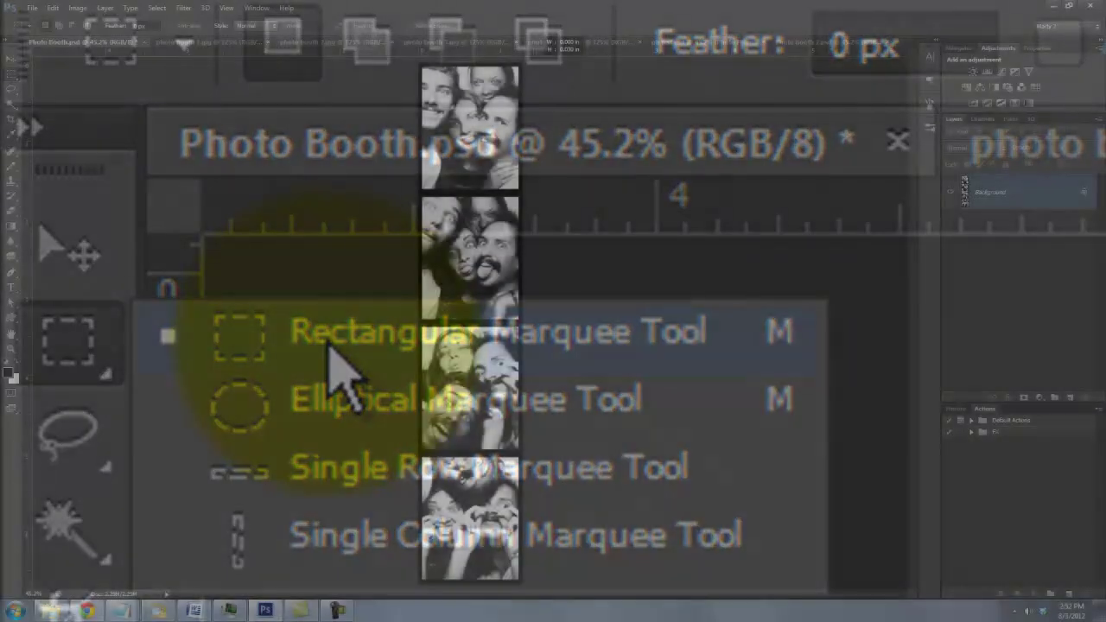
left_click(332, 342)
left_click_drag(528, 66, 516, 596)
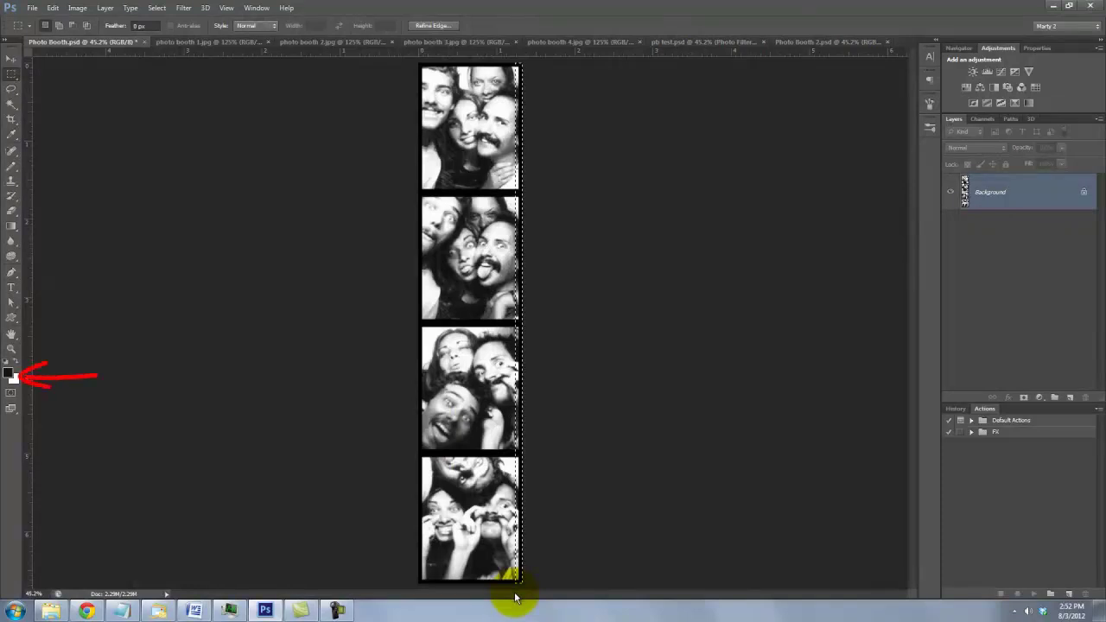
key("alt+Delete")
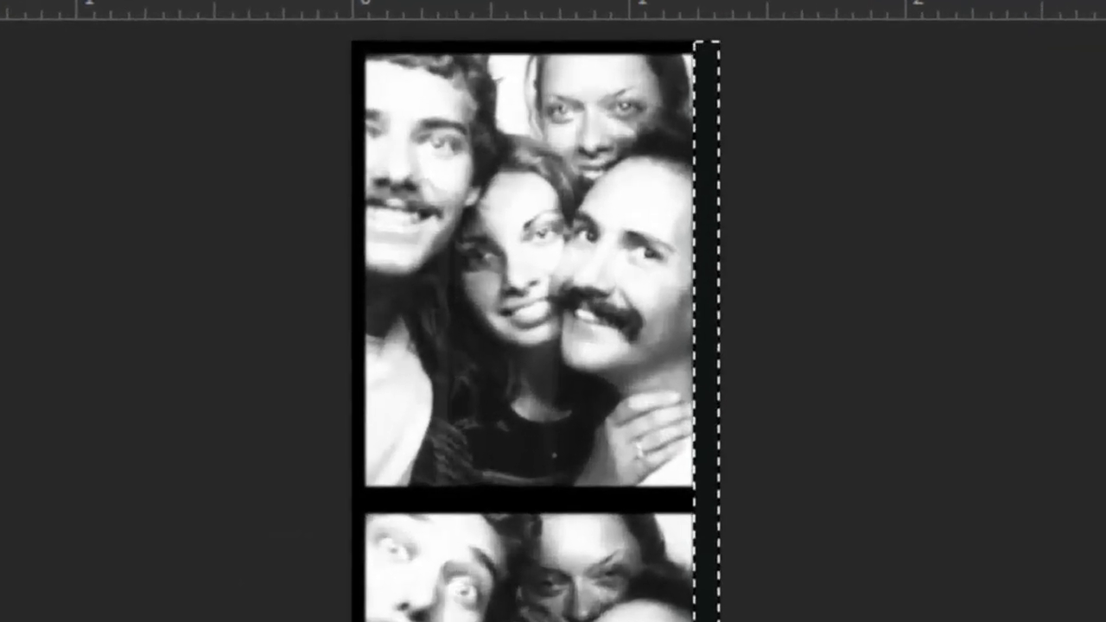
key("ctrl+d")
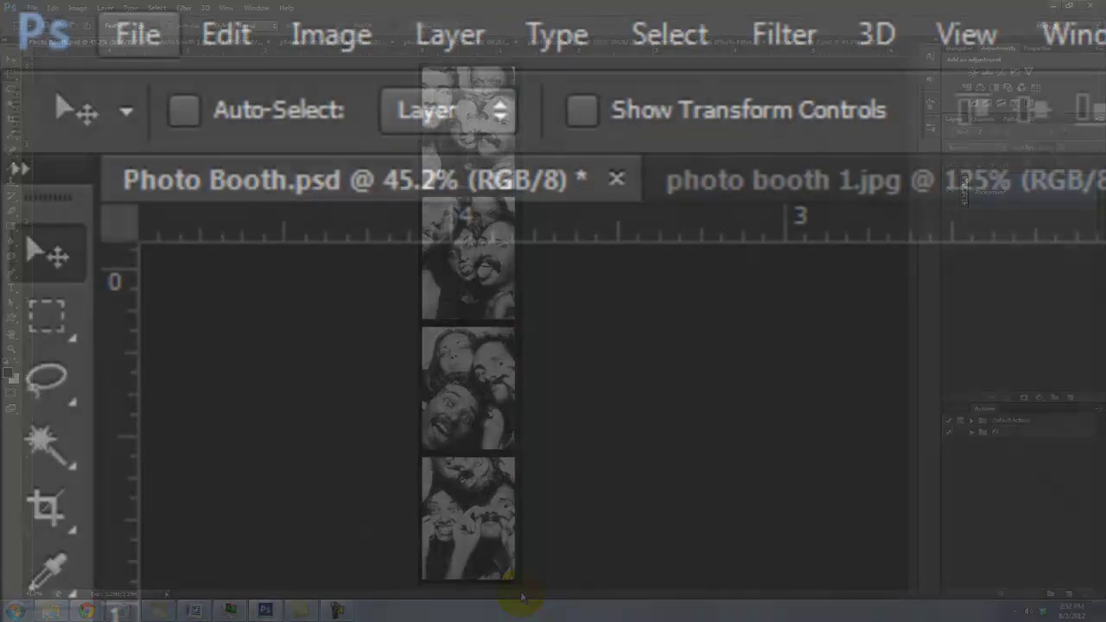
Create a new white 1125 × 2000 px document at 150 ppi.
left_click(32, 8)
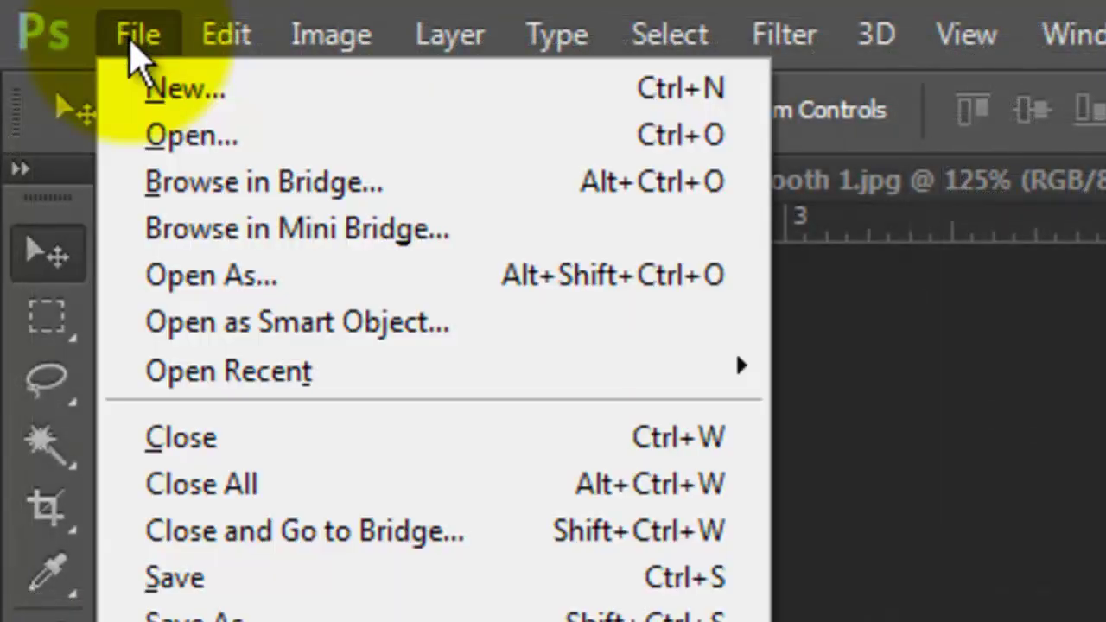
left_click(151, 108)
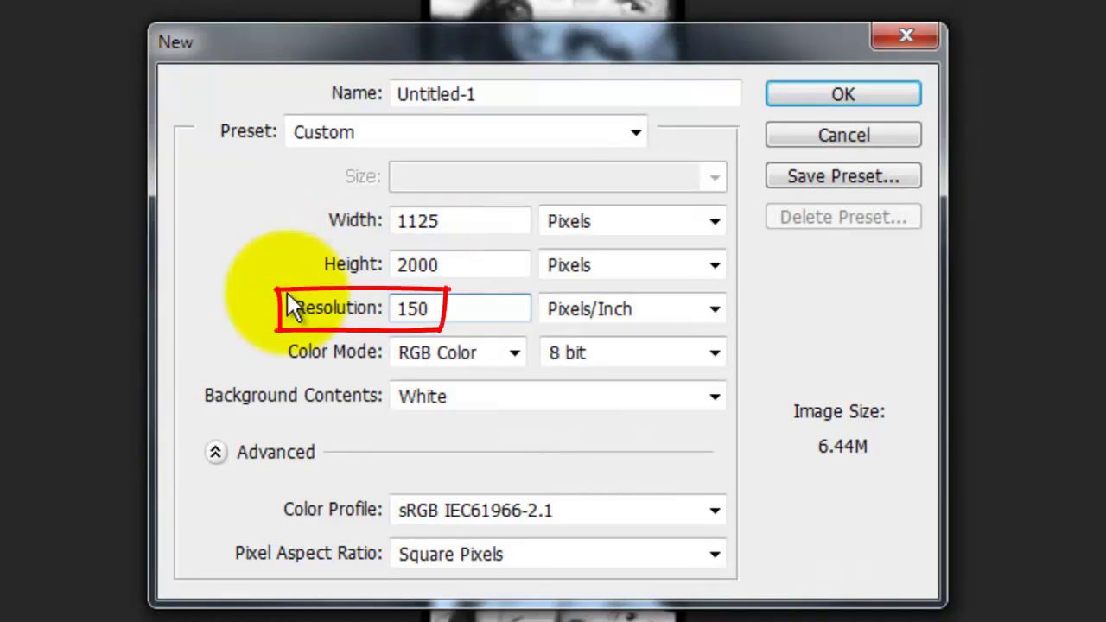
left_click(828, 95)
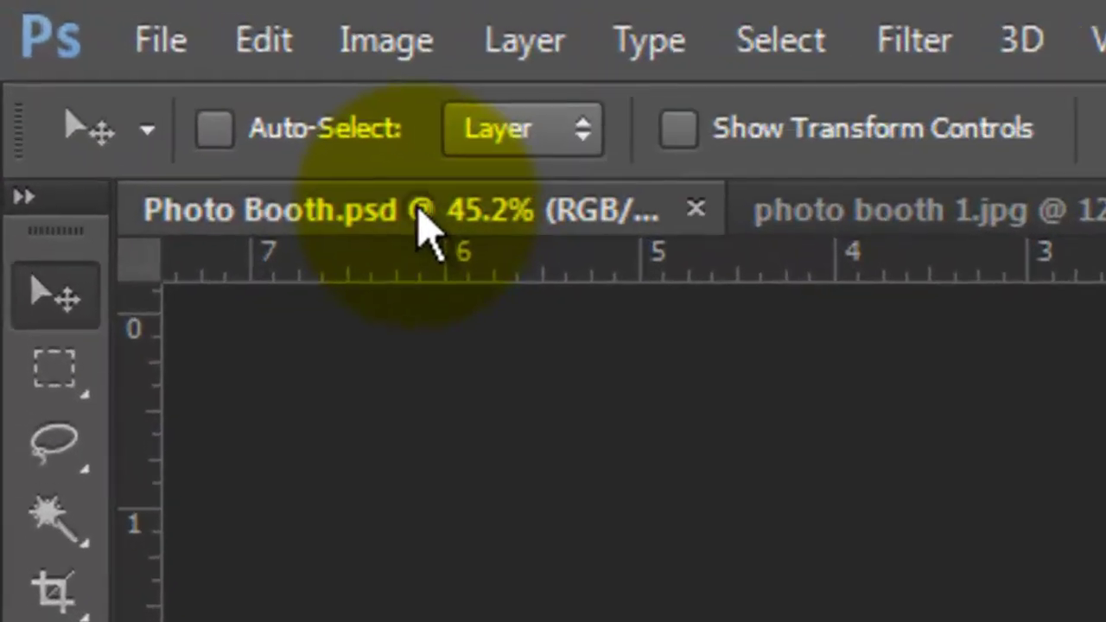
Paste the film strip into Photo Booth 2.psd and rotate it 90° to lie horizontally.
key("ctrl+v")
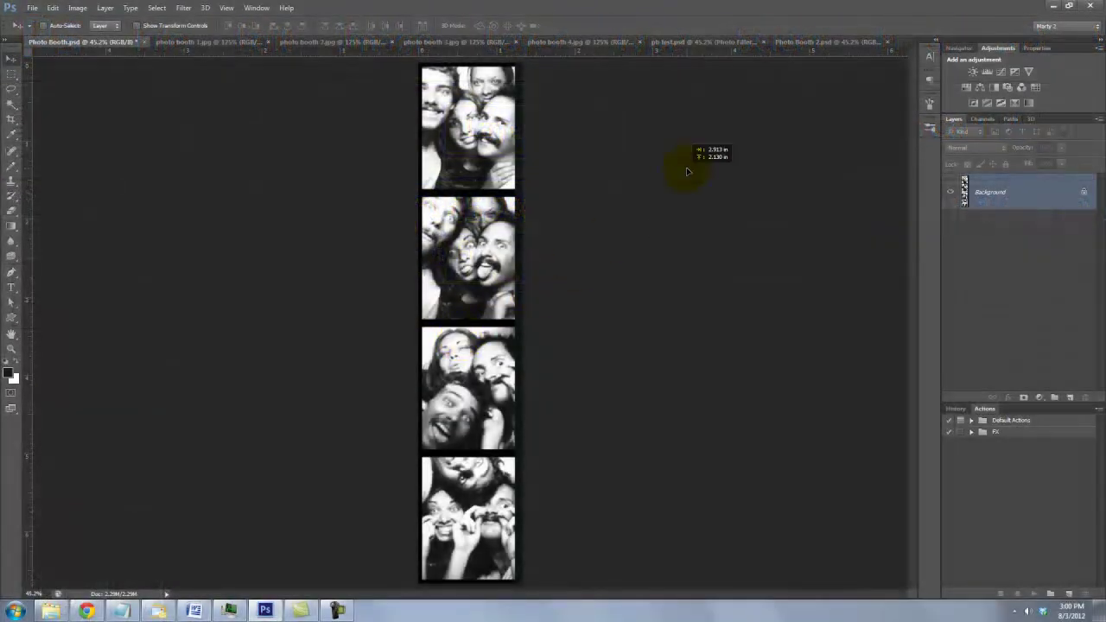
left_click_drag(686, 171, 484, 327)
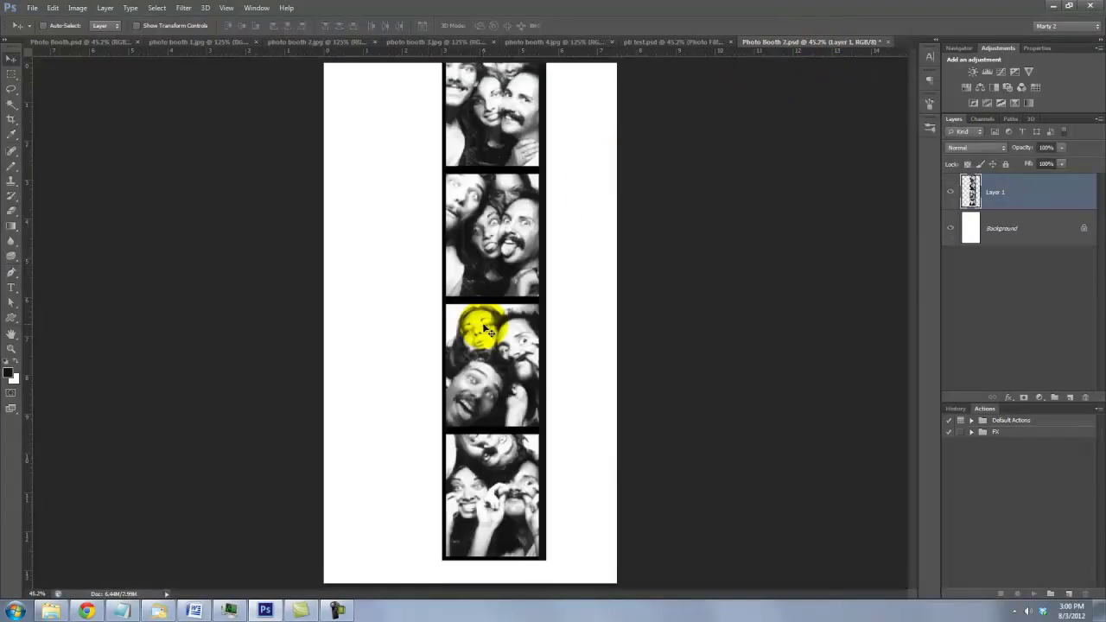
key("ctrl+t")
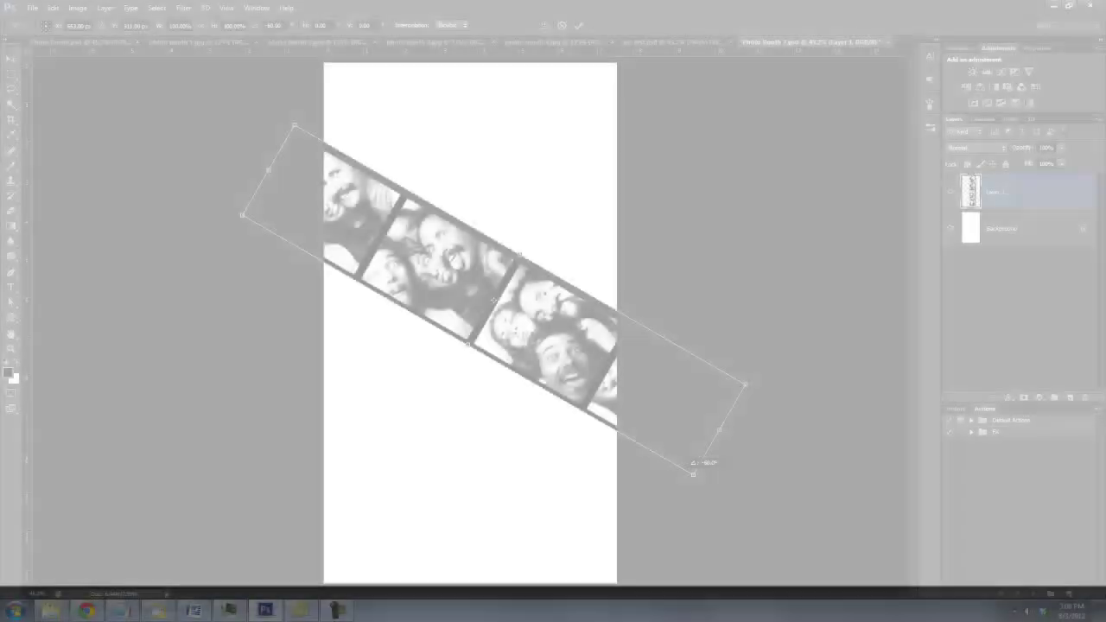
left_click_drag(693, 473, 738, 375)
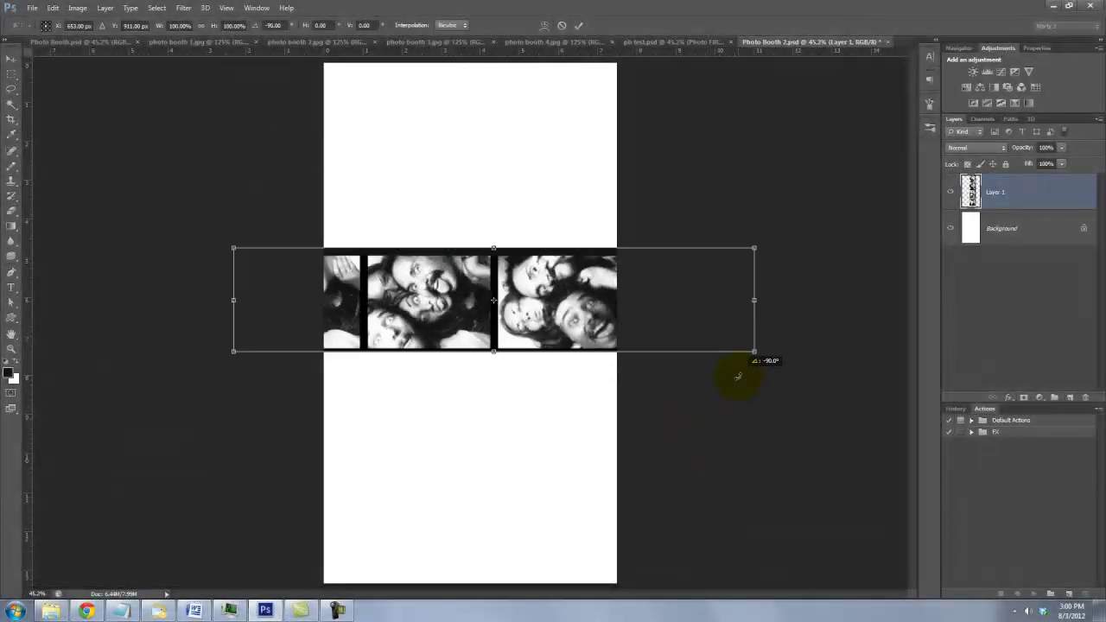
key("Return")
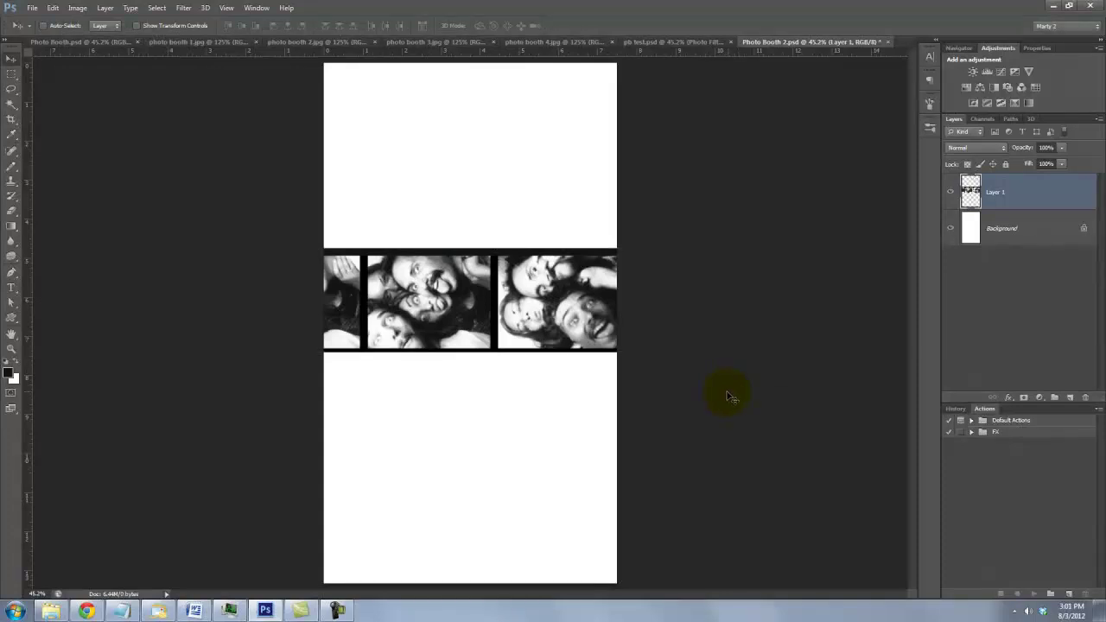
key("ctrl+t")
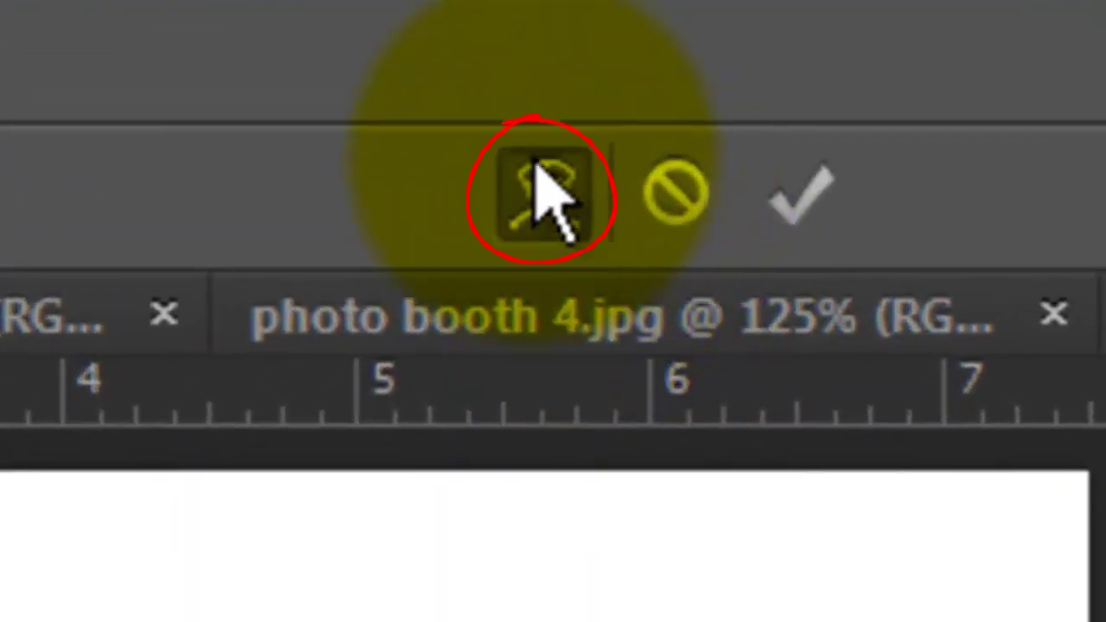
Apply a Flag warp with a 25% bend to the horizontal film strip.
left_click(545, 185)
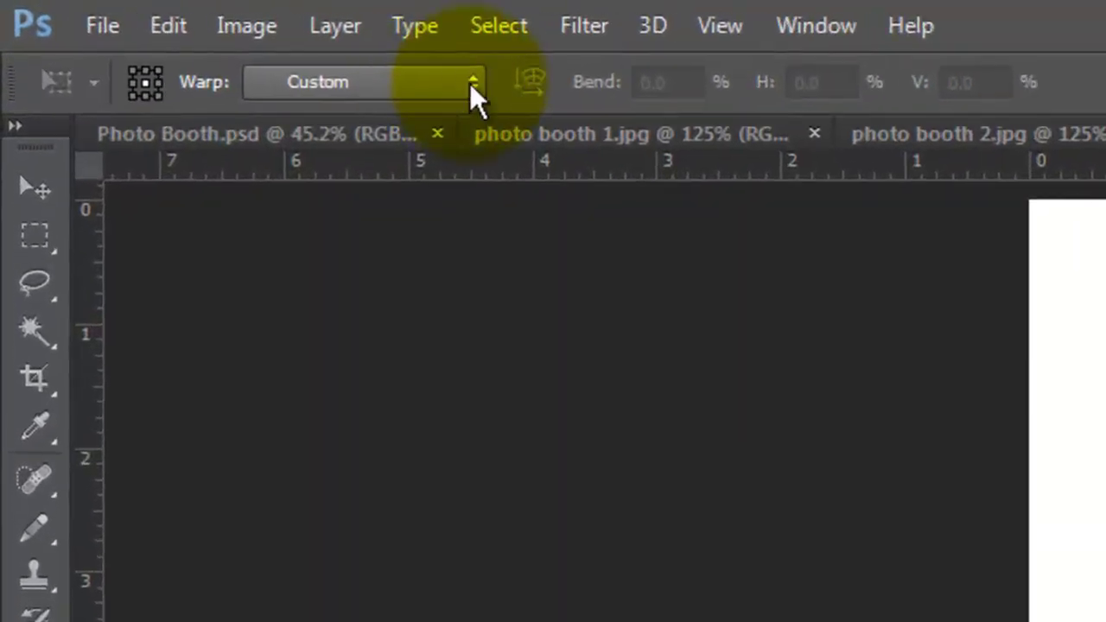
left_click(310, 54)
left_click(363, 502)
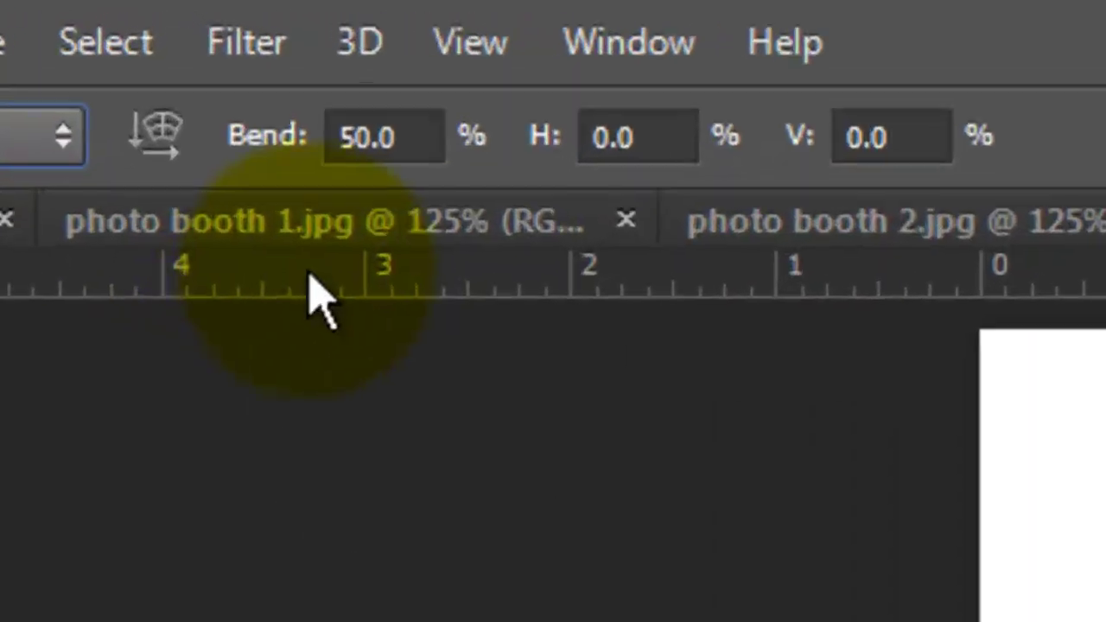
left_click(204, 24)
double_click(386, 160)
type("25")
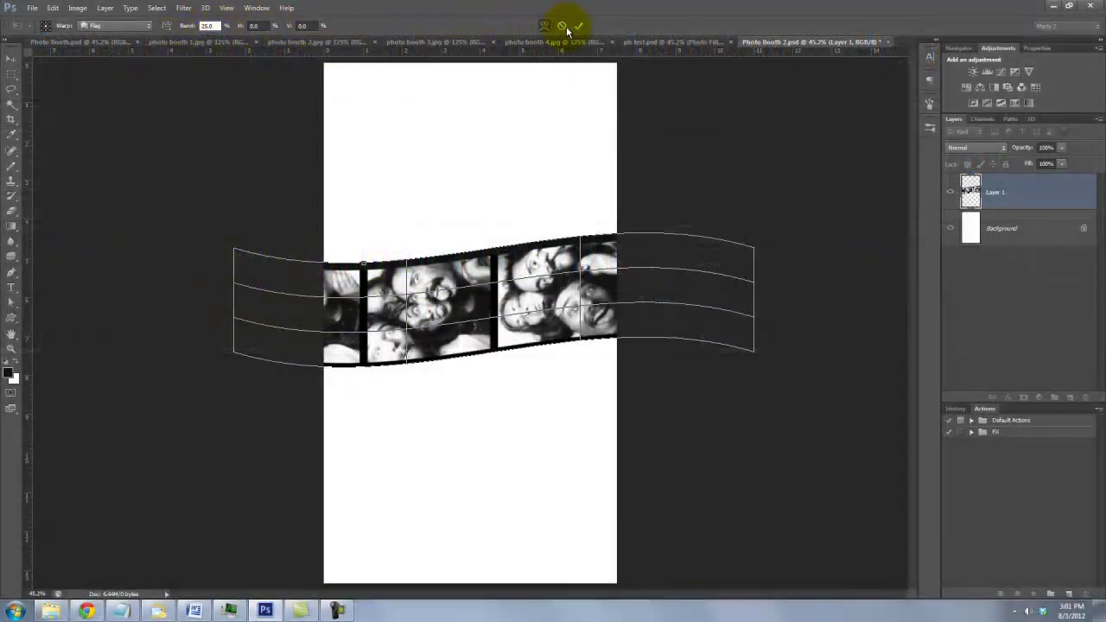
left_click(579, 26)
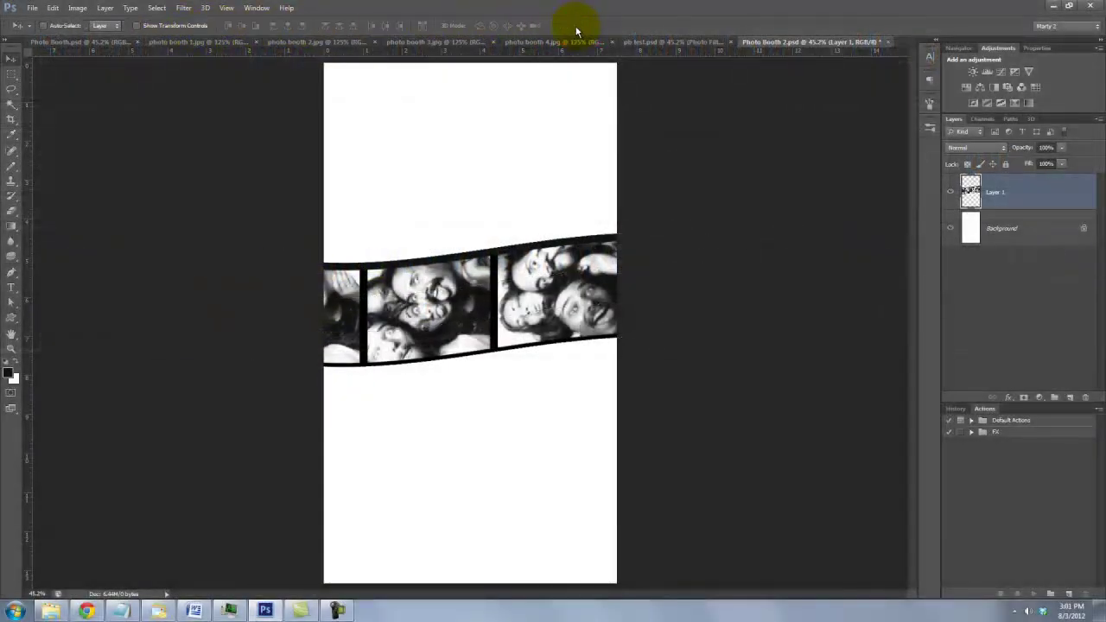
Rotate the wavy strip about 77° to run down the canvas and scale it to roughly 96.57%.
key("ctrl+t")
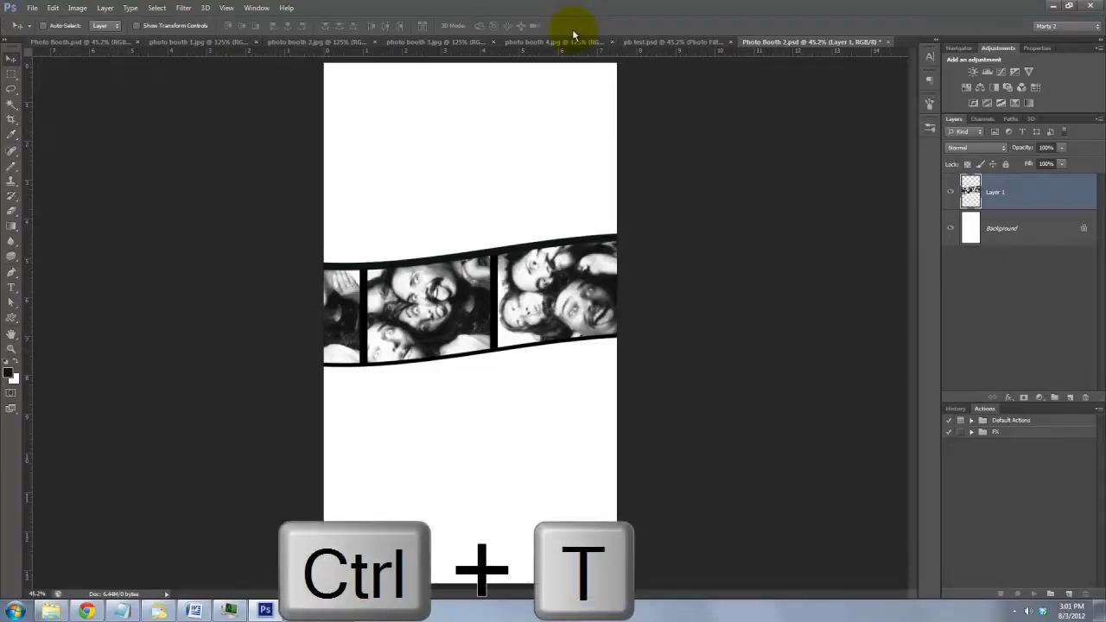
left_click_drag(218, 181, 502, 131)
left_click_drag(519, 563, 516, 541)
key("ctrl+z")
left_click_drag(471, 82, 347, 84)
left_click(577, 25)
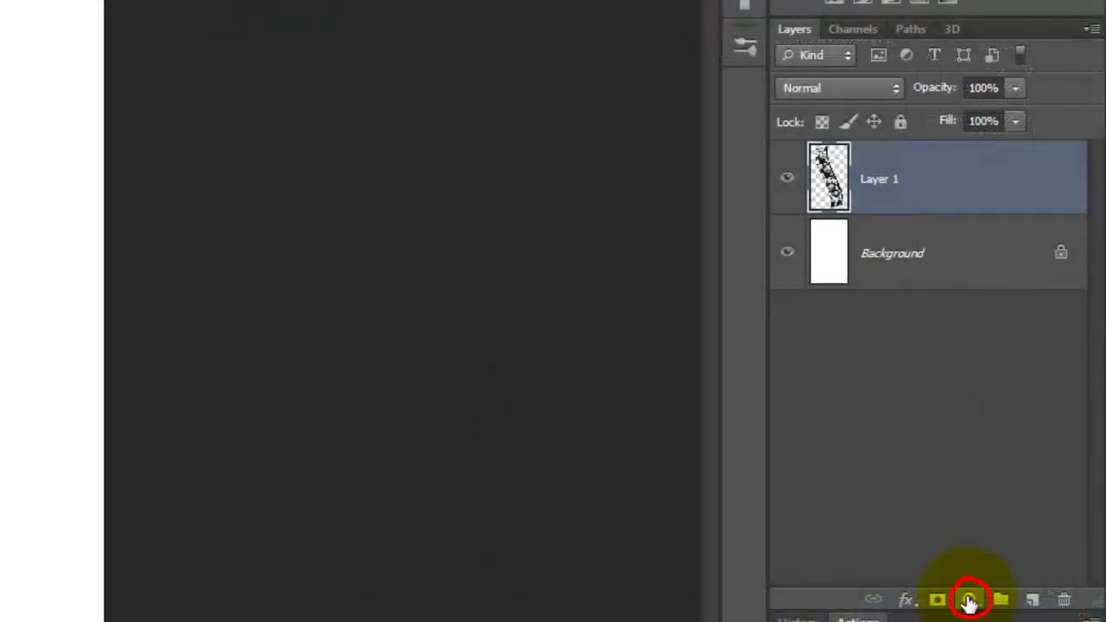
Add a Sepia Photo Filter adjustment at 65% density, clipped to the film strip layer.
left_click(969, 600)
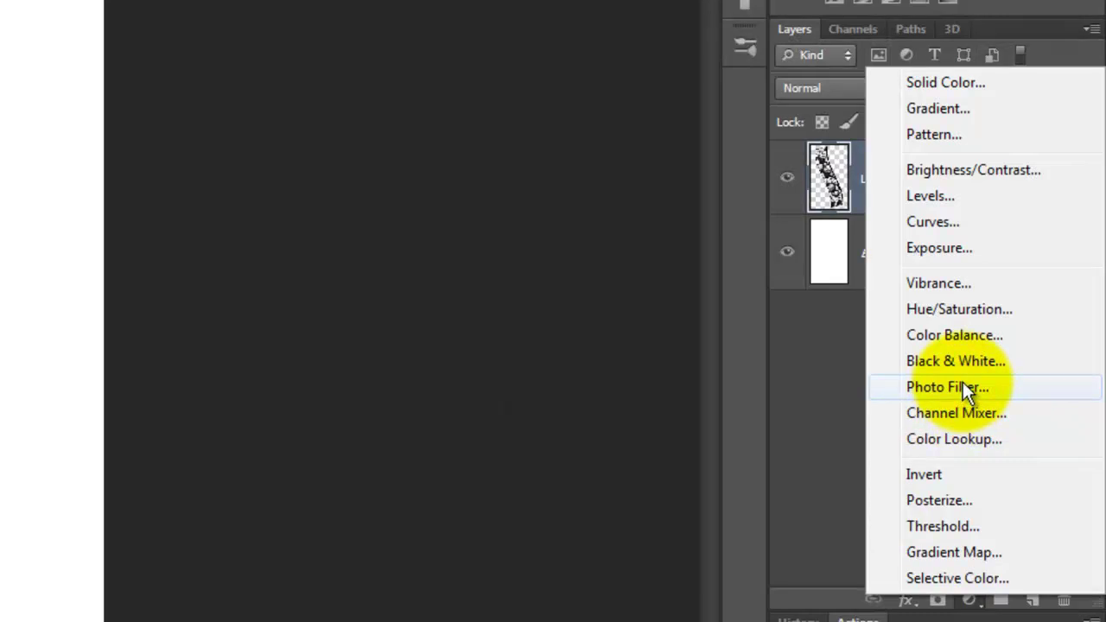
left_click(962, 382)
left_click(1006, 137)
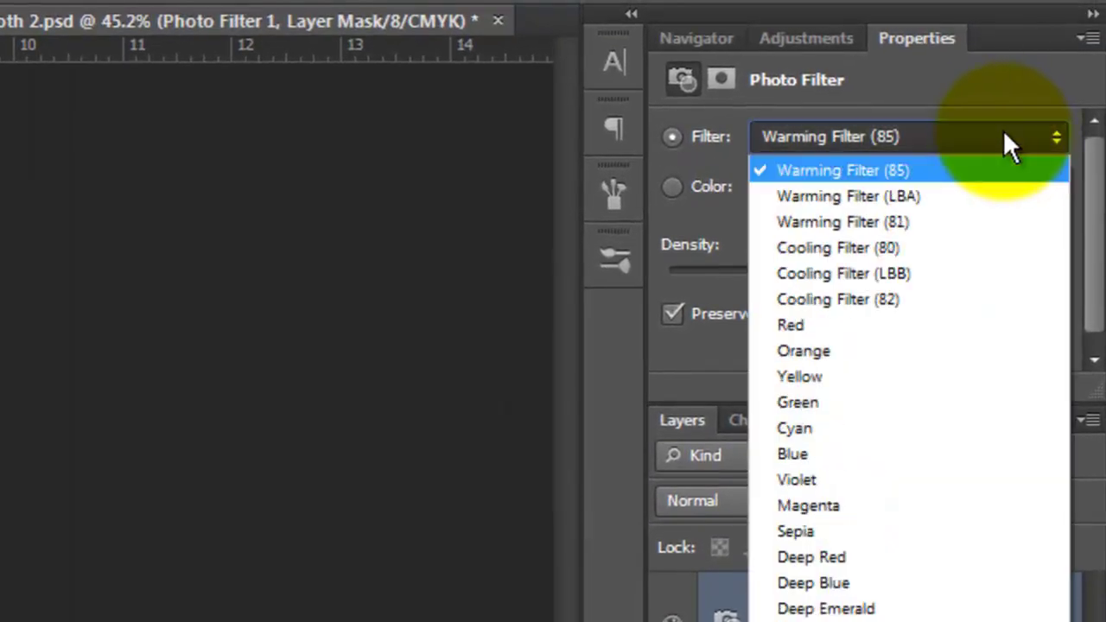
left_click(810, 530)
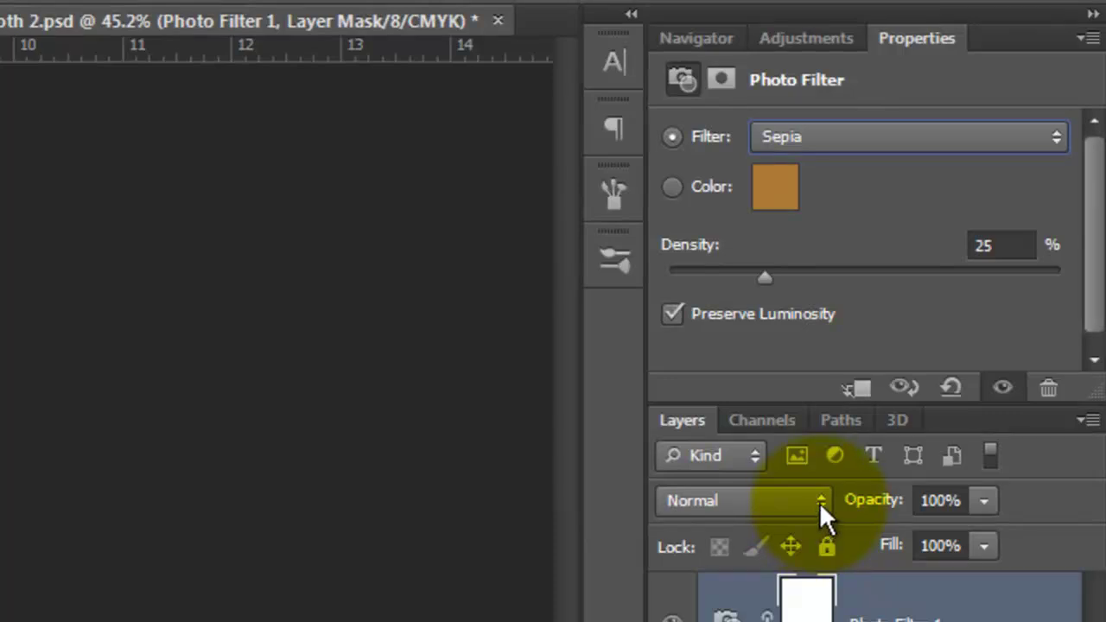
left_click(993, 245)
type("65")
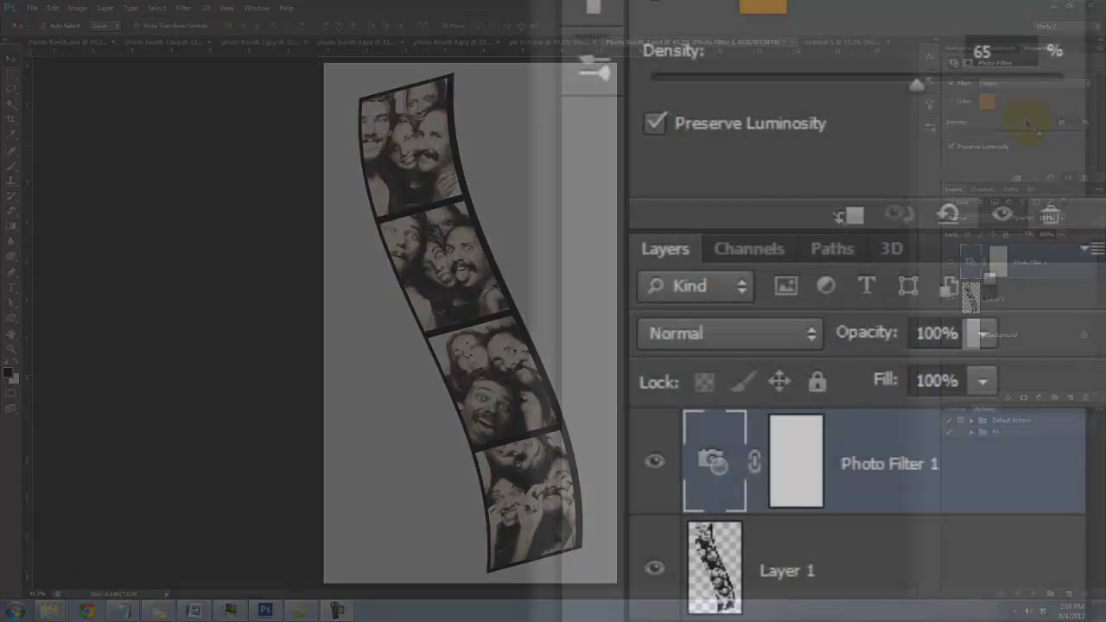
left_click(1016, 177)
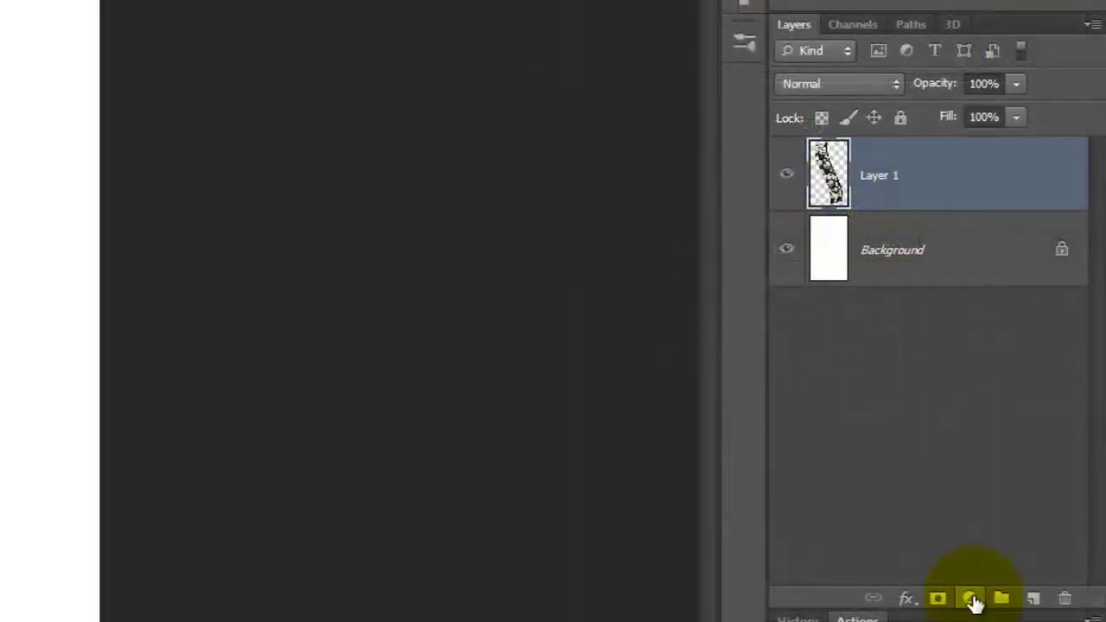
Add a Color Balance adjustment with Cyan-Red 38 and Yellow-Blue -34.
left_click(971, 600)
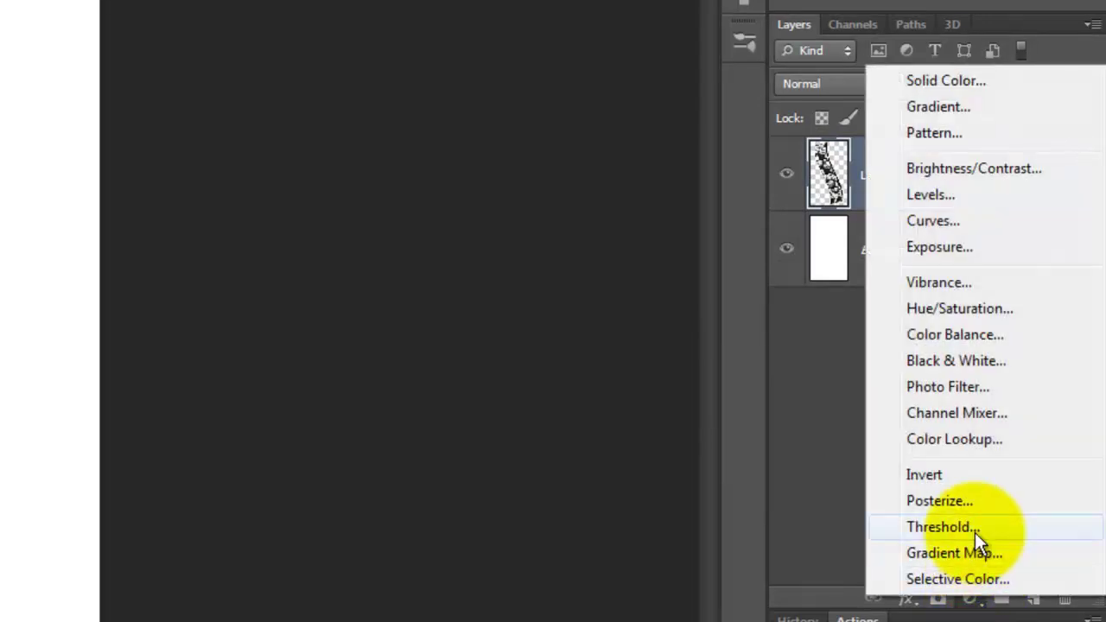
left_click(967, 333)
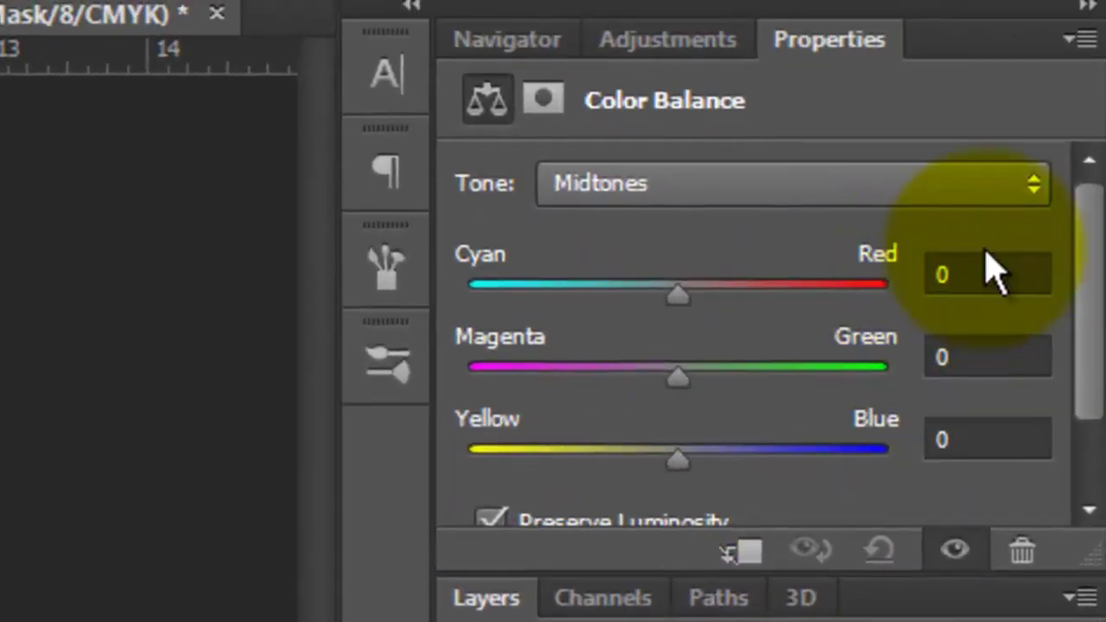
left_click(1044, 1)
type("38")
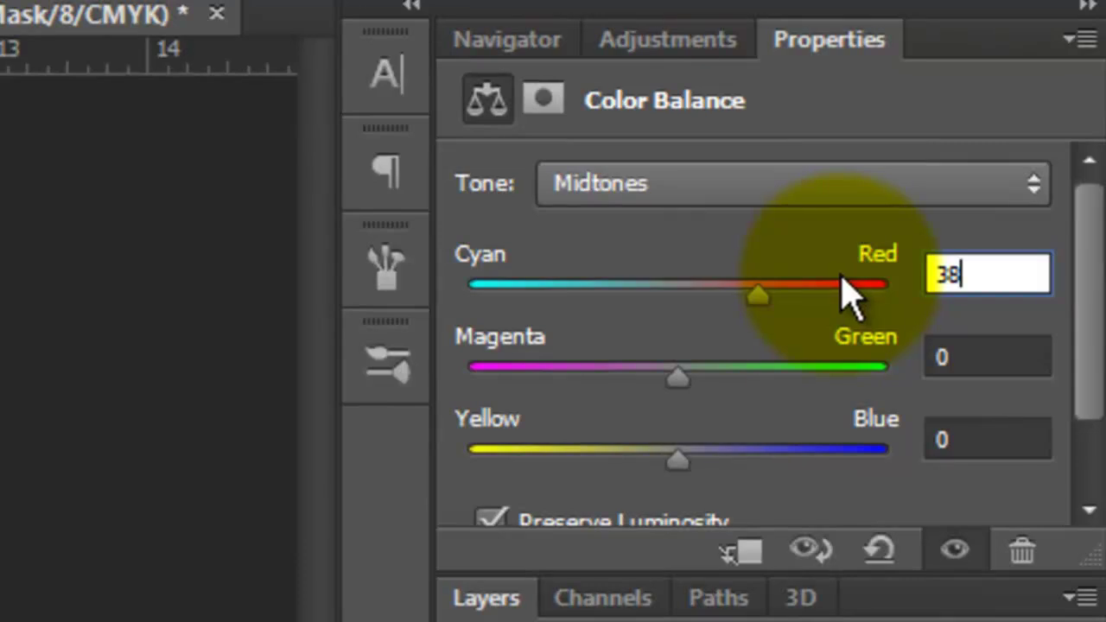
left_click(950, 439)
type("-34")
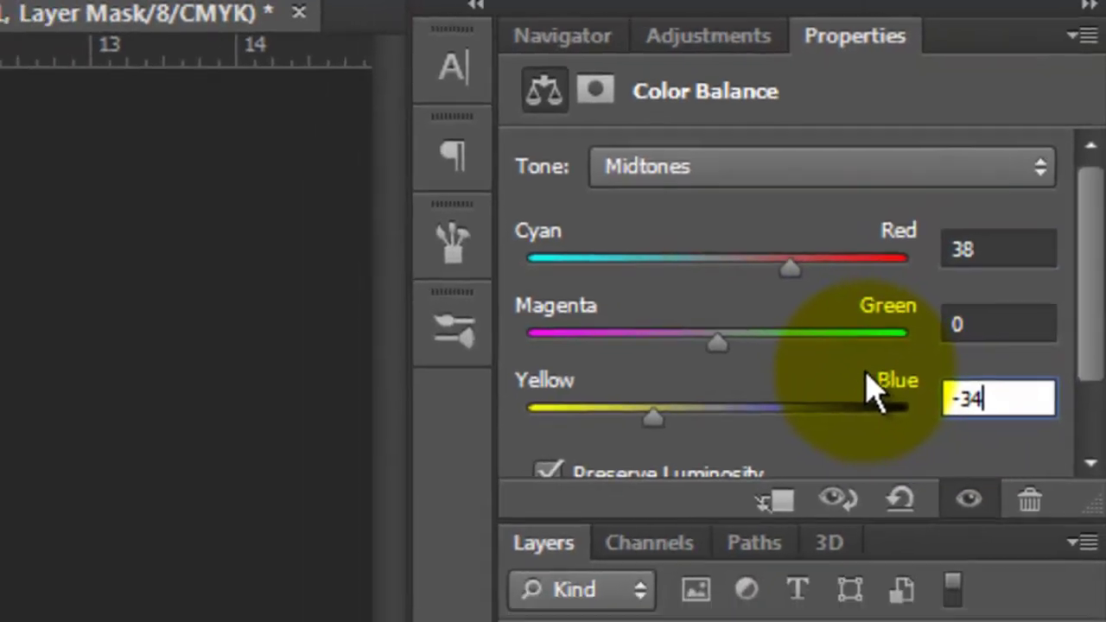
key("Return")
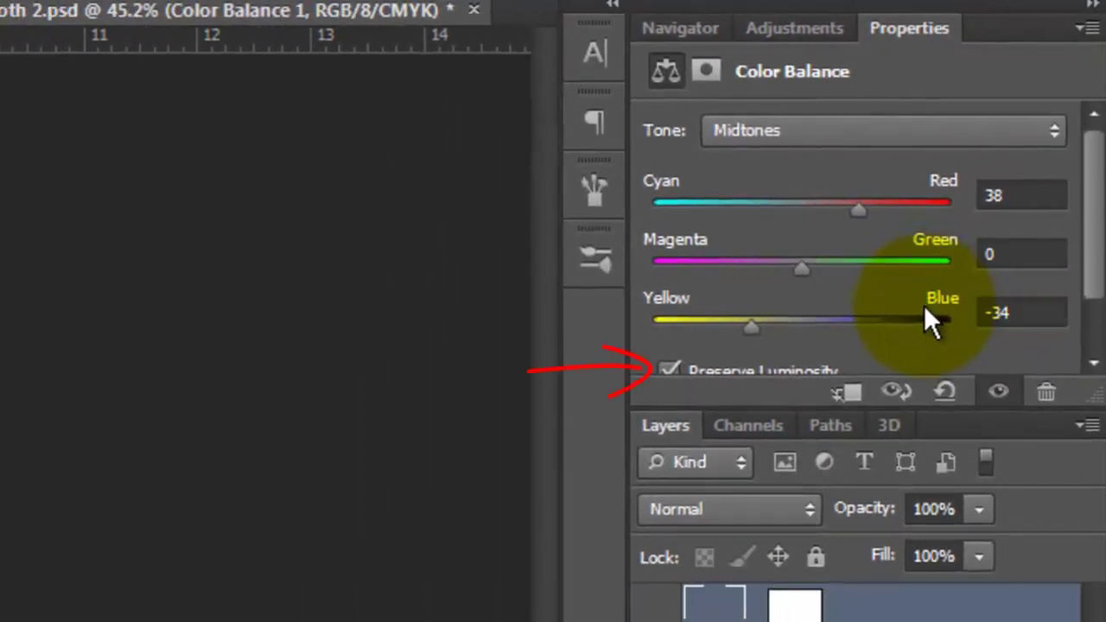
Clip the Color Balance layer to the strip and lower its opacity to 60%.
left_click(844, 391)
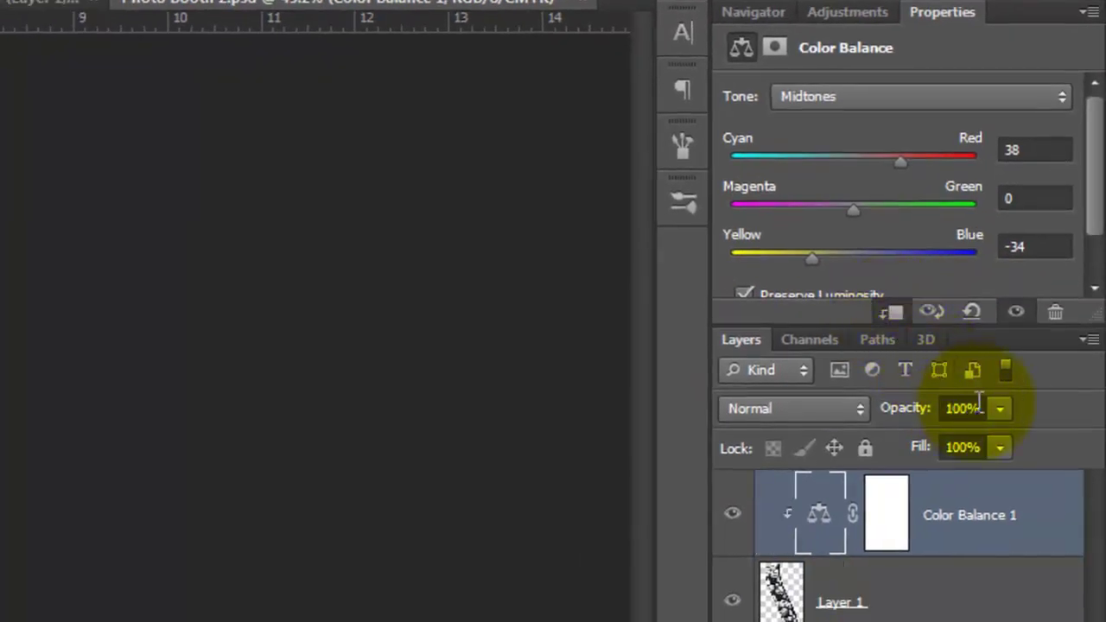
left_click(979, 401)
type("60")
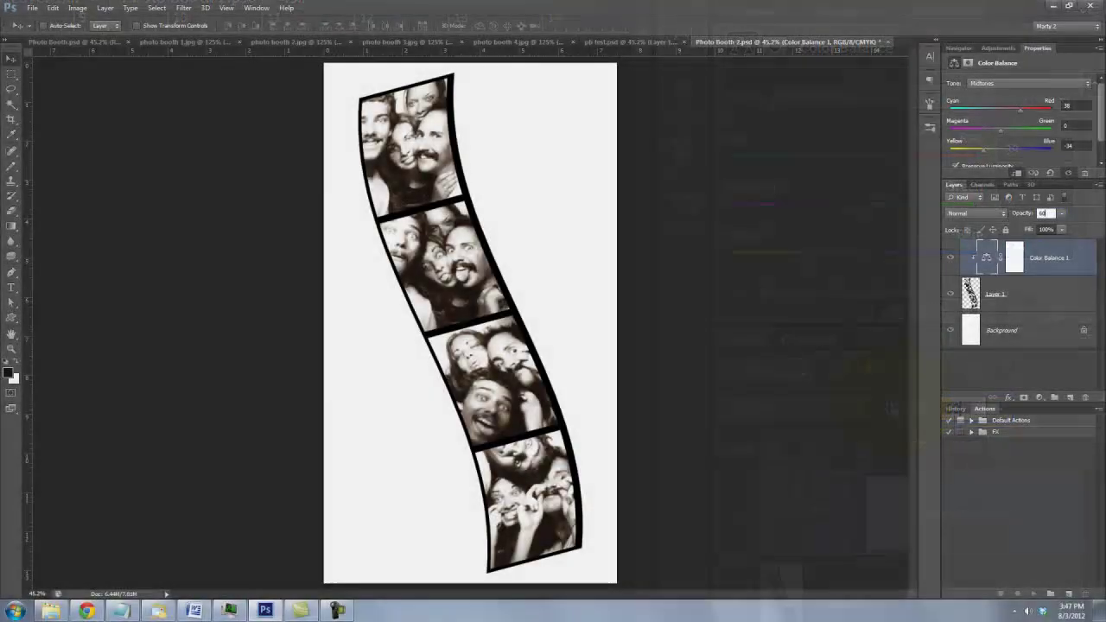
key("Return")
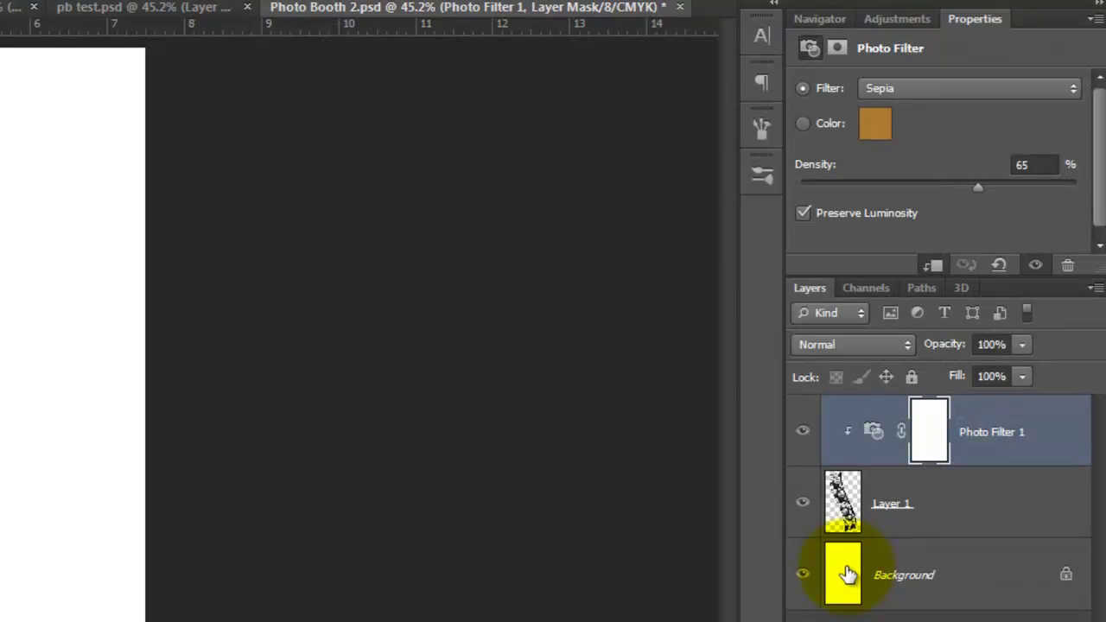
Select the Background layer and open the Gradient Tool's Foreground to Background gradient in the editor.
left_click(847, 574)
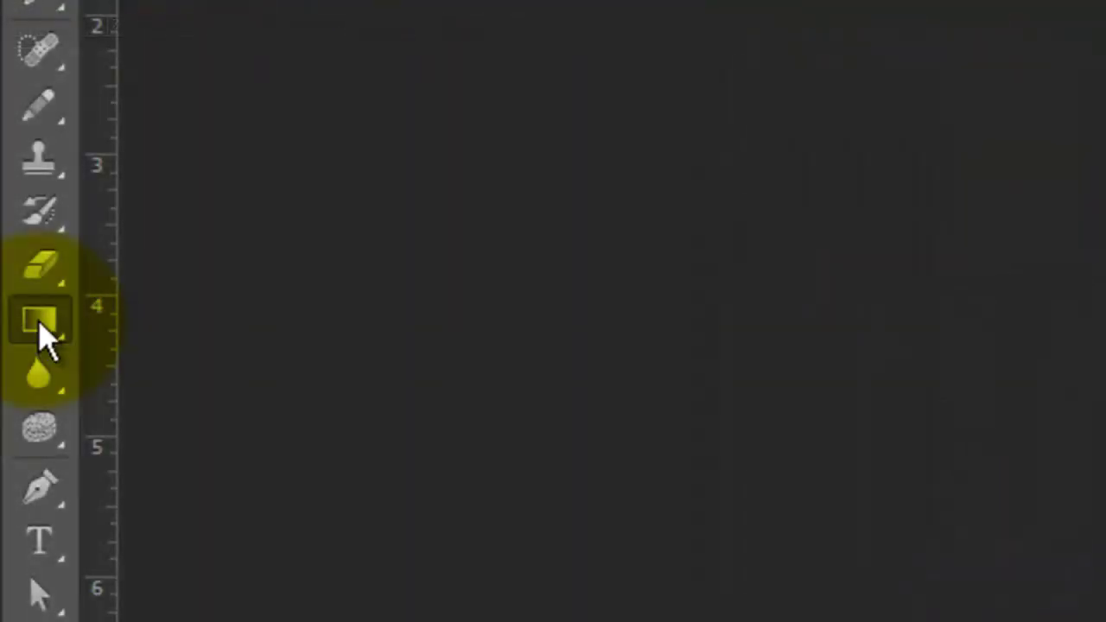
right_click(39, 324)
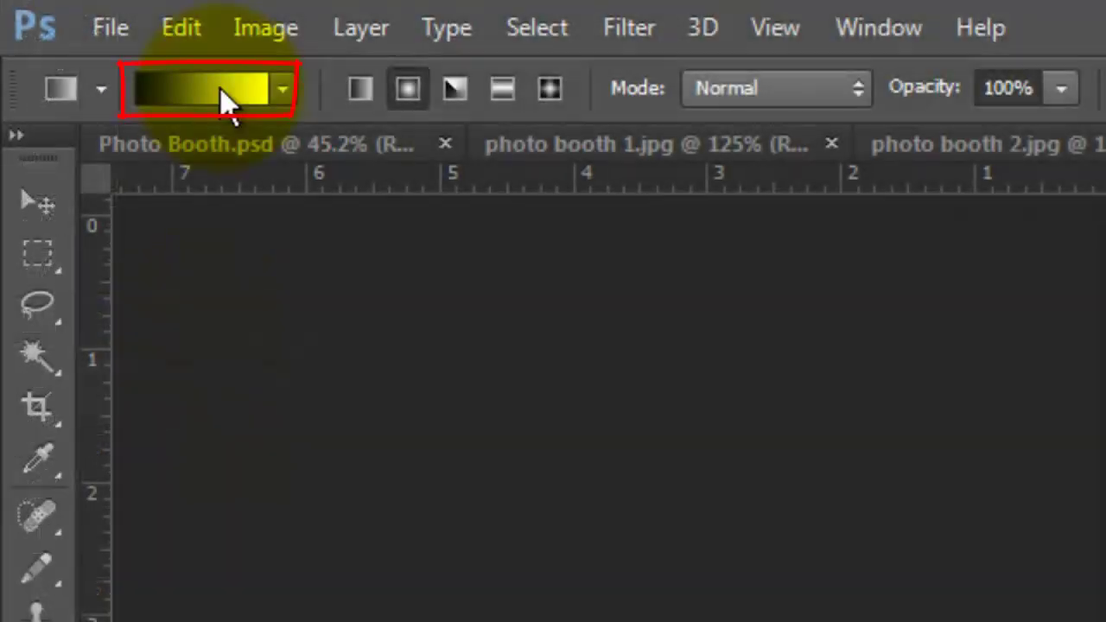
left_click(226, 99)
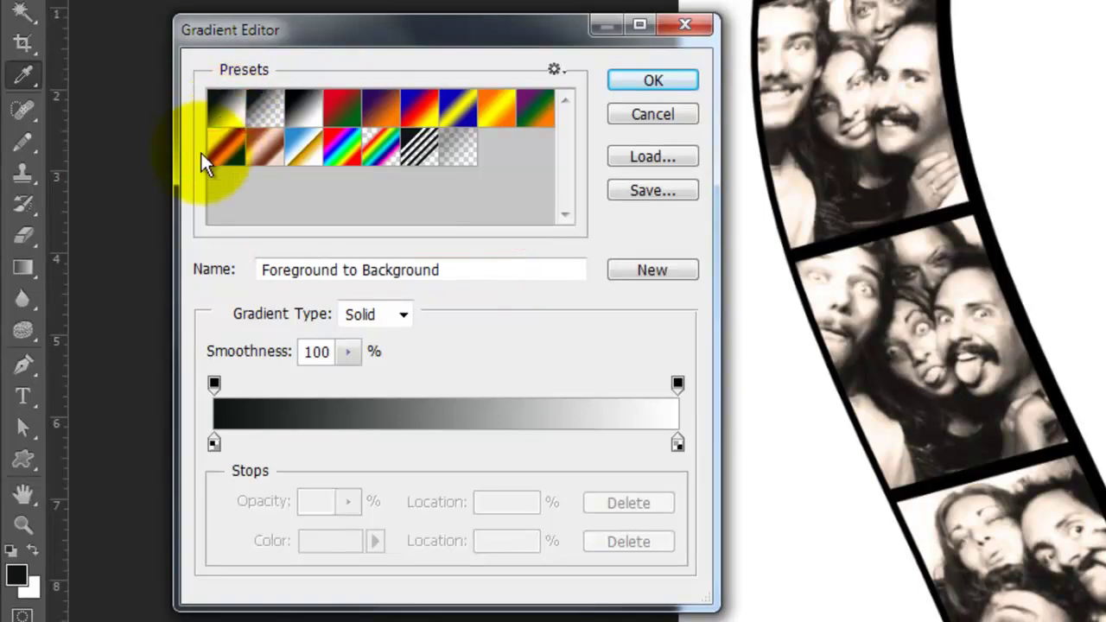
Set the gradient's left stop to blue #3074d2 and its right stop to black.
left_click(213, 444)
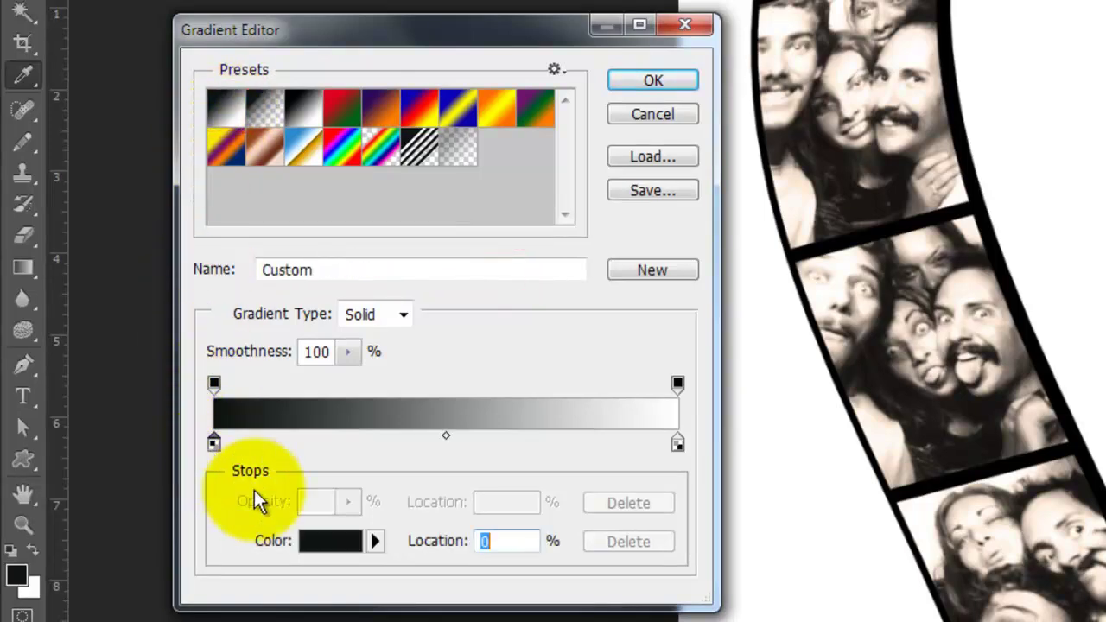
left_click(316, 540)
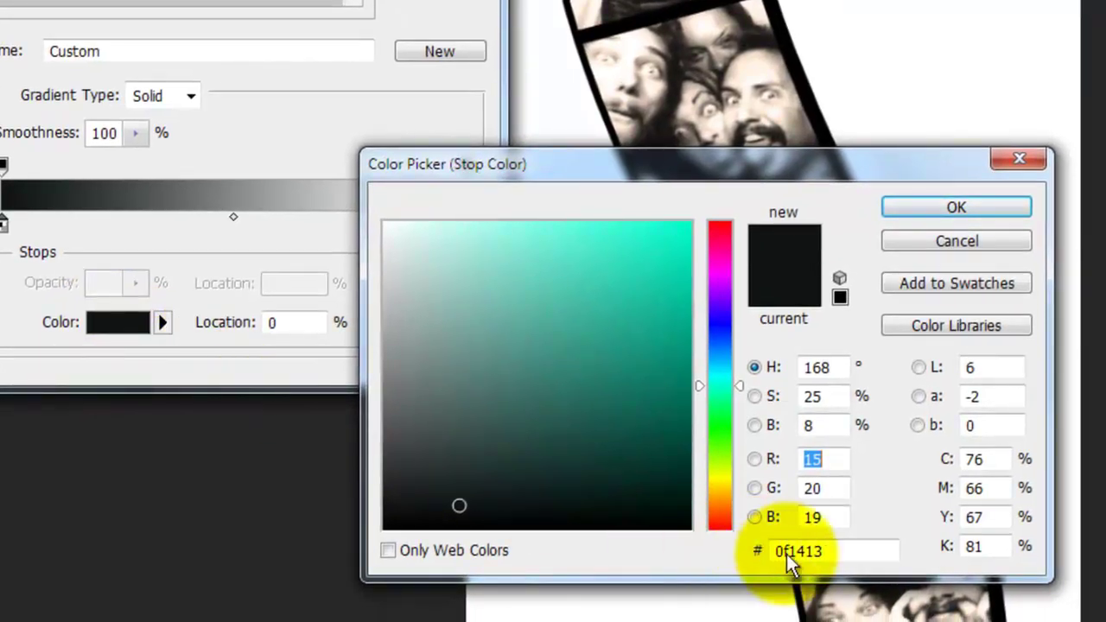
double_click(799, 559)
type("3074d2")
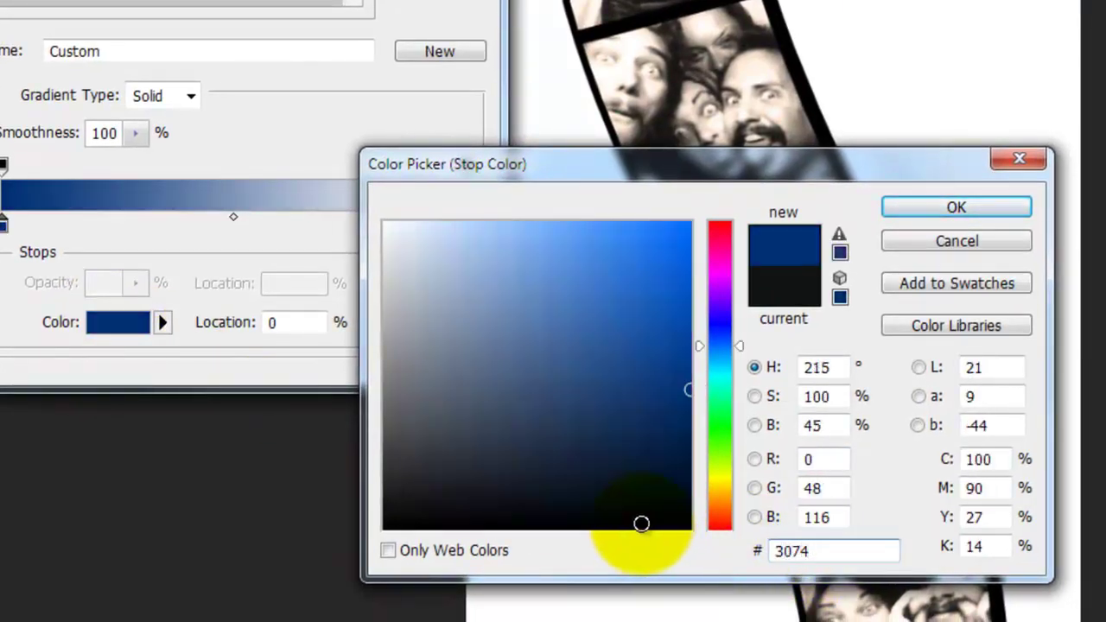
left_click(946, 205)
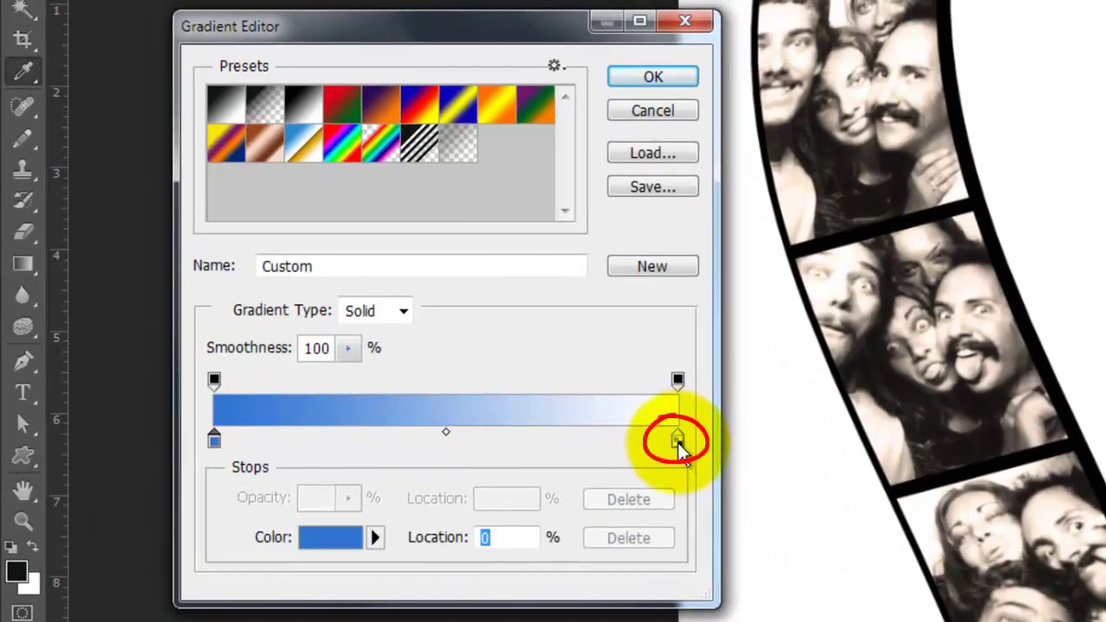
left_click(677, 440)
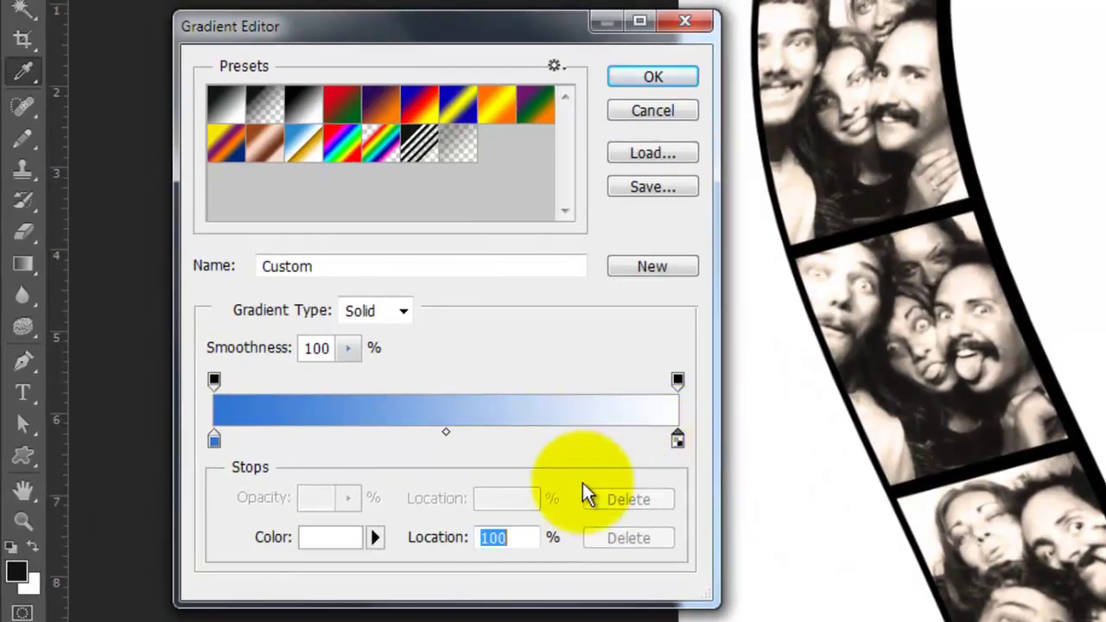
left_click(334, 538)
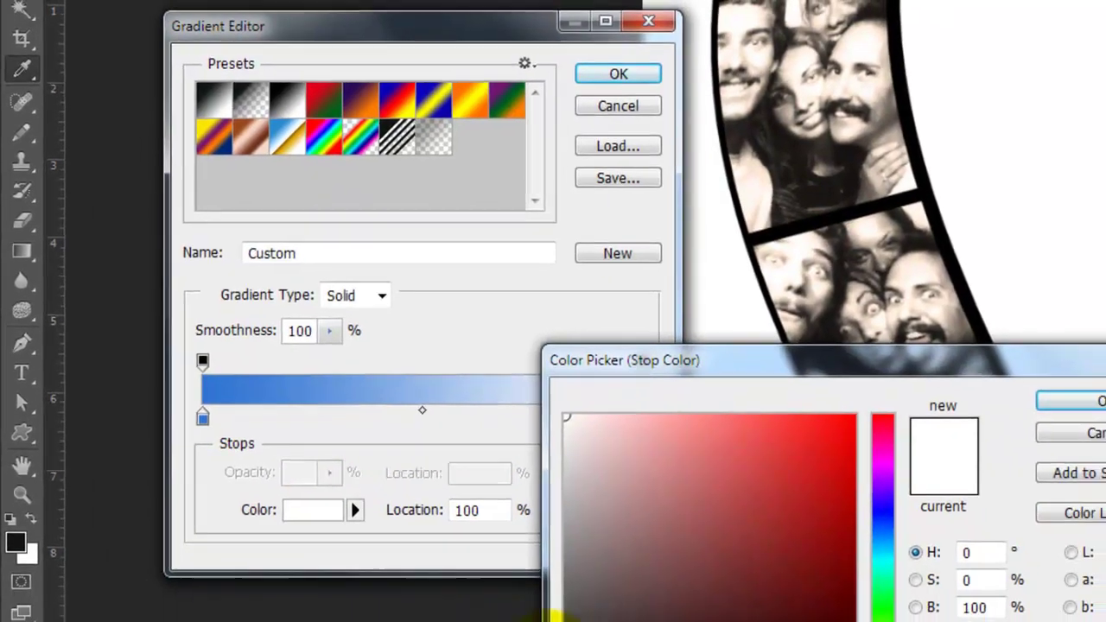
left_click_drag(557, 615, 490, 621)
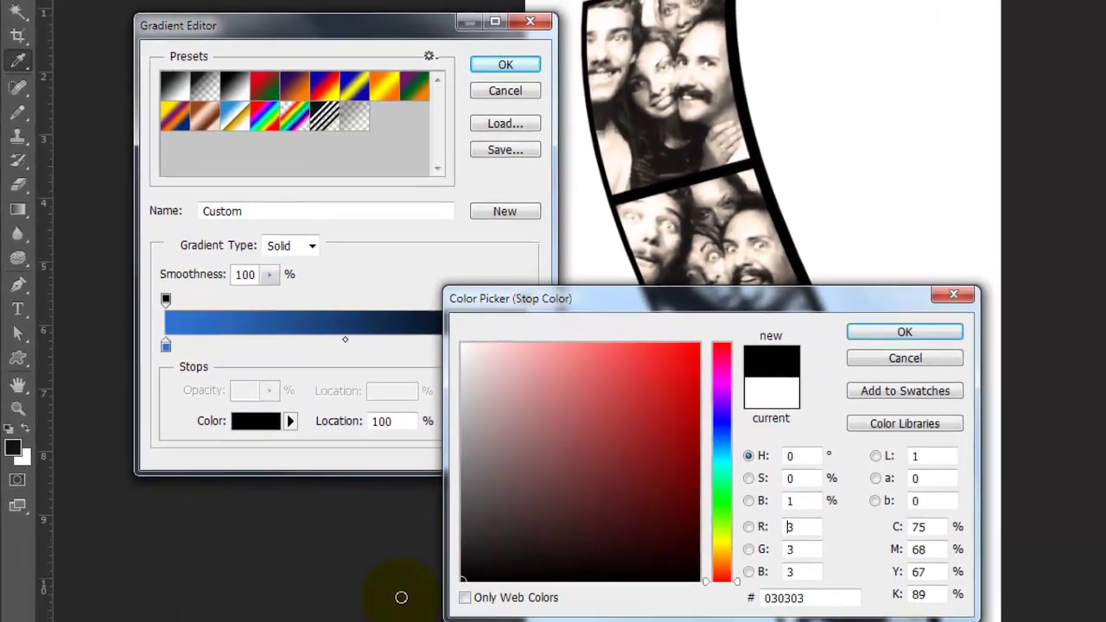
left_click(1090, 399)
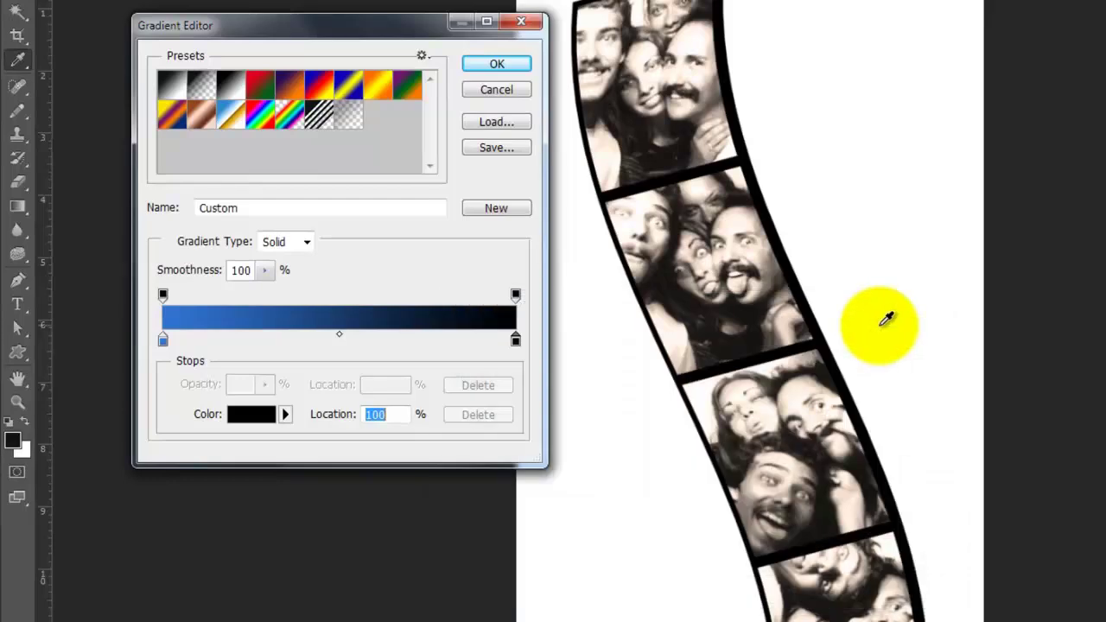
left_click(496, 64)
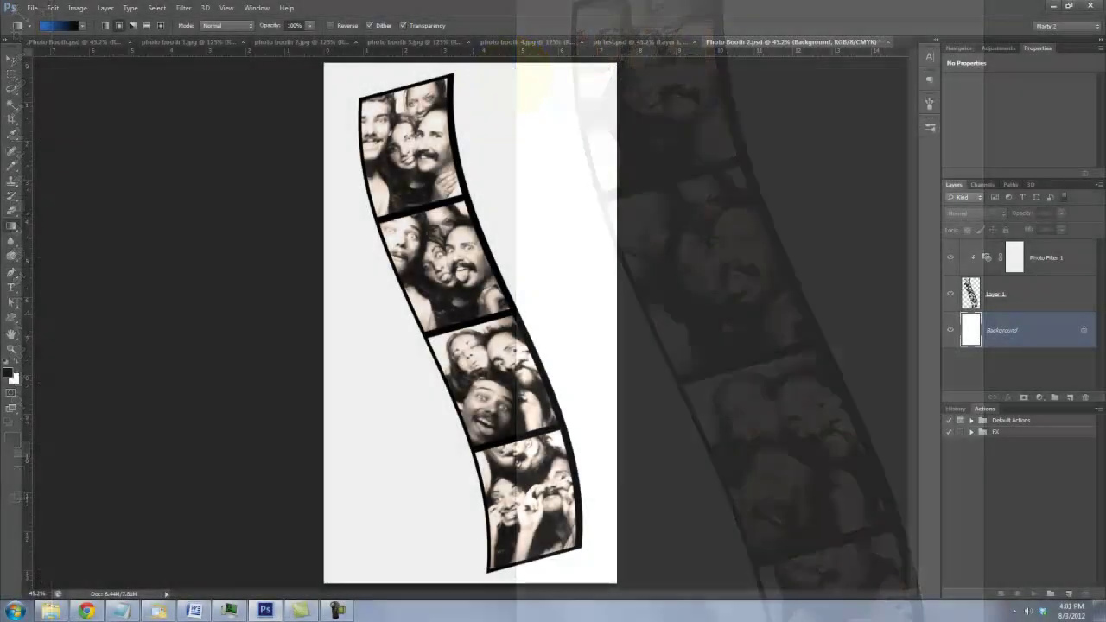
Draw a straight radial gradient outward from the canvas centre across the Background.
left_click(472, 314)
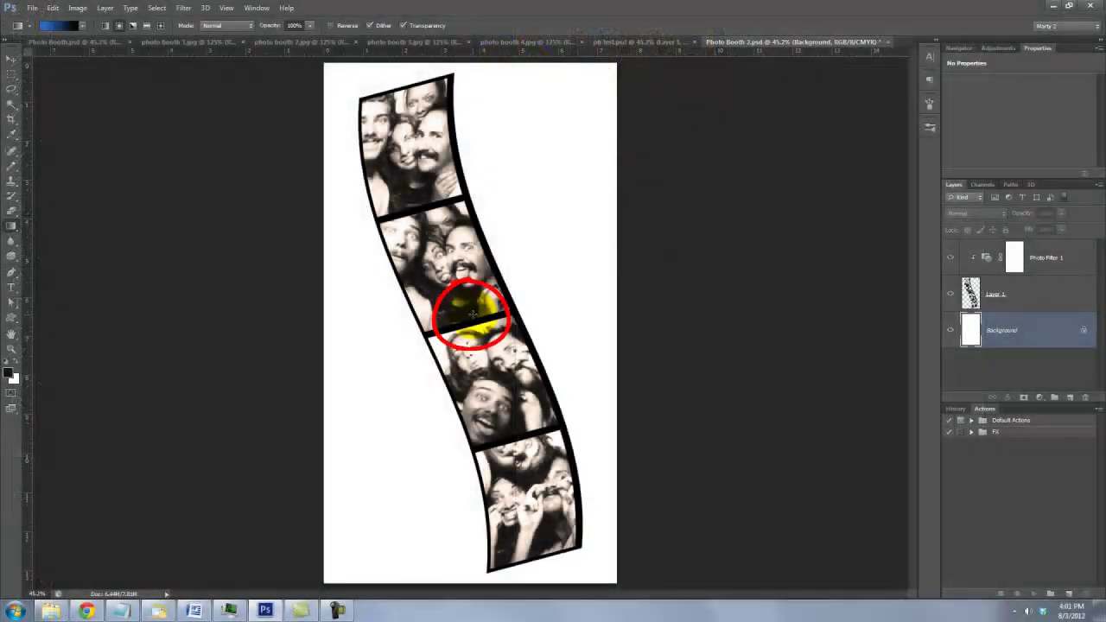
key("shift")
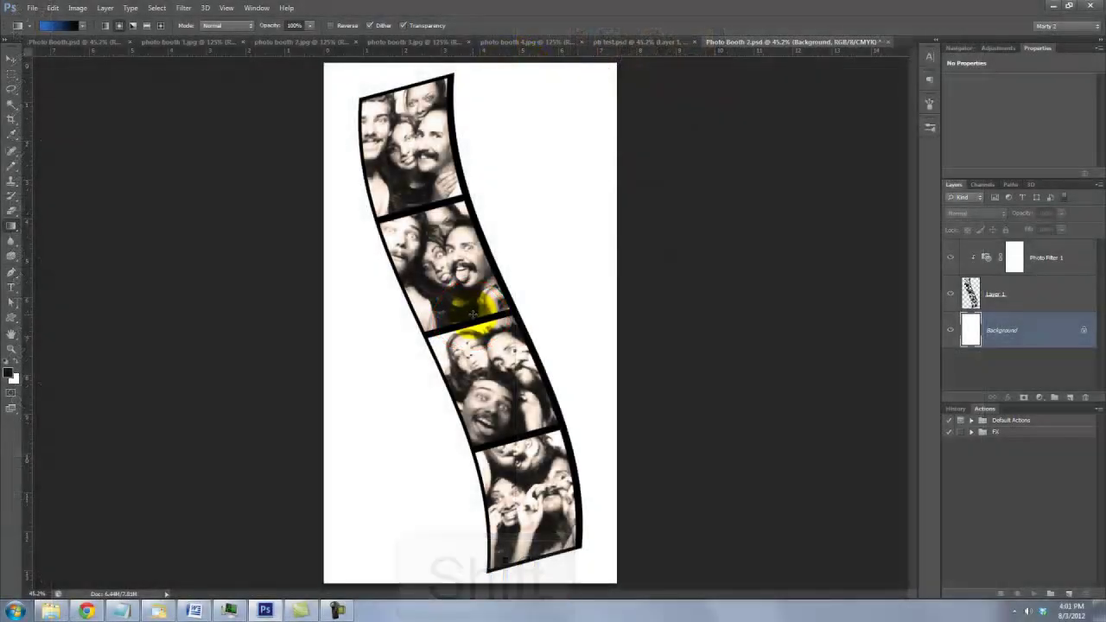
left_click_drag(472, 314, 622, 329)
left_click_drag(782, 320, 780, 320)
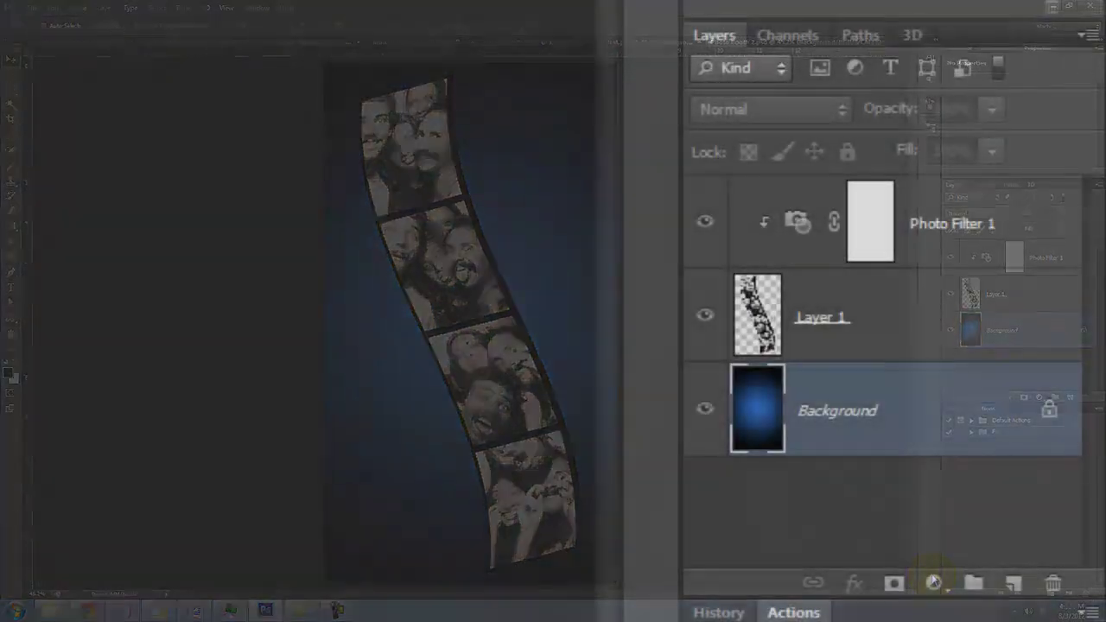
Create Layer 2 above Photo Filter 1 and clip it to the layers beneath.
left_click(874, 218)
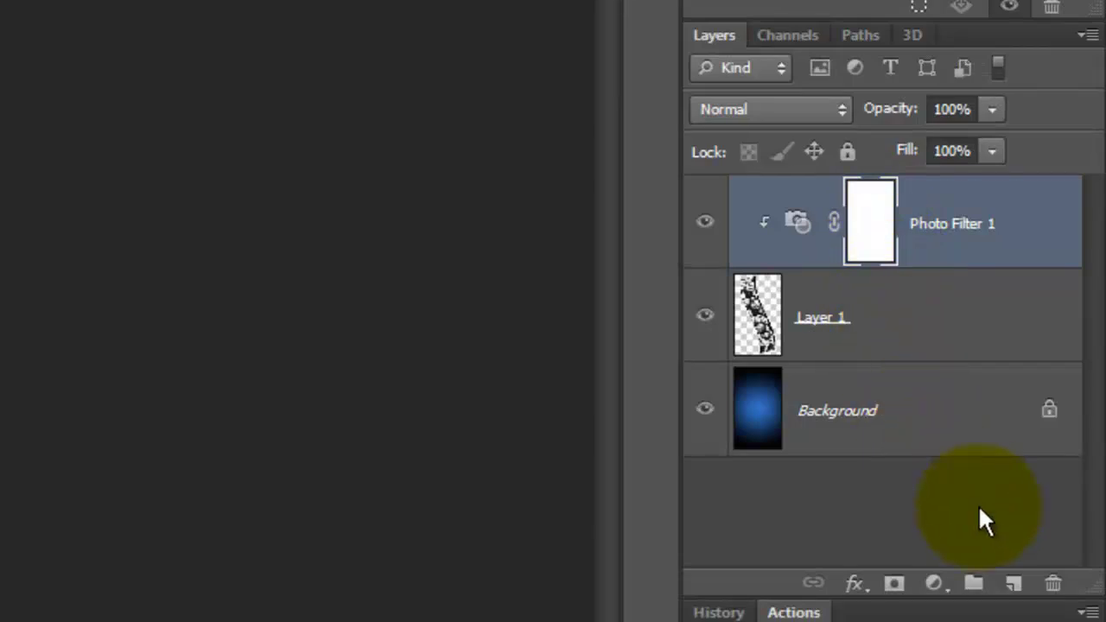
left_click(1011, 585)
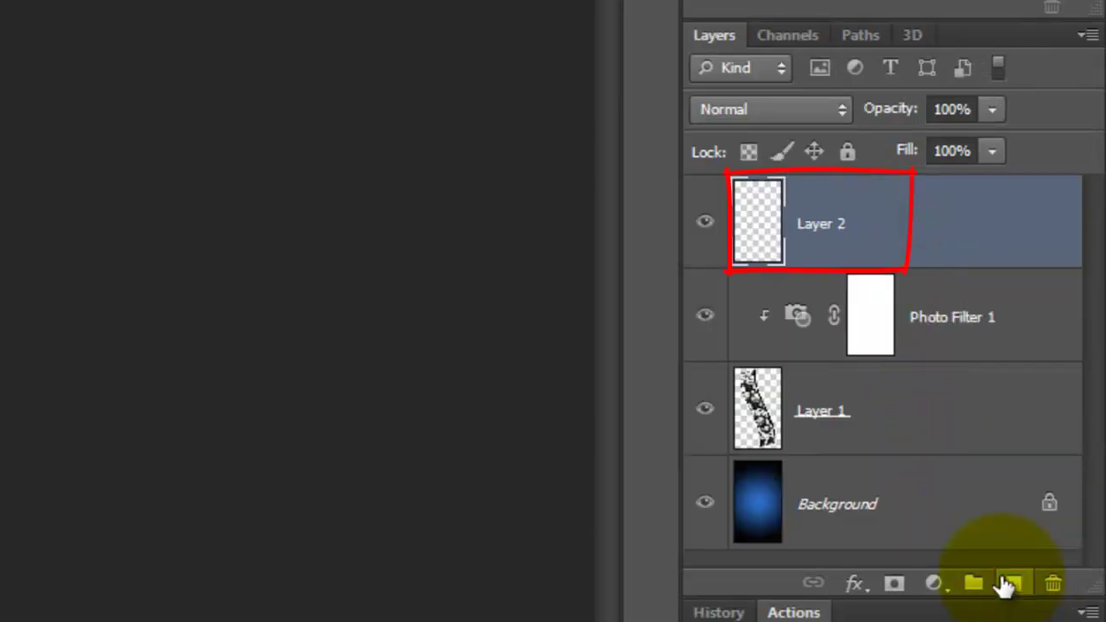
left_click(1011, 585)
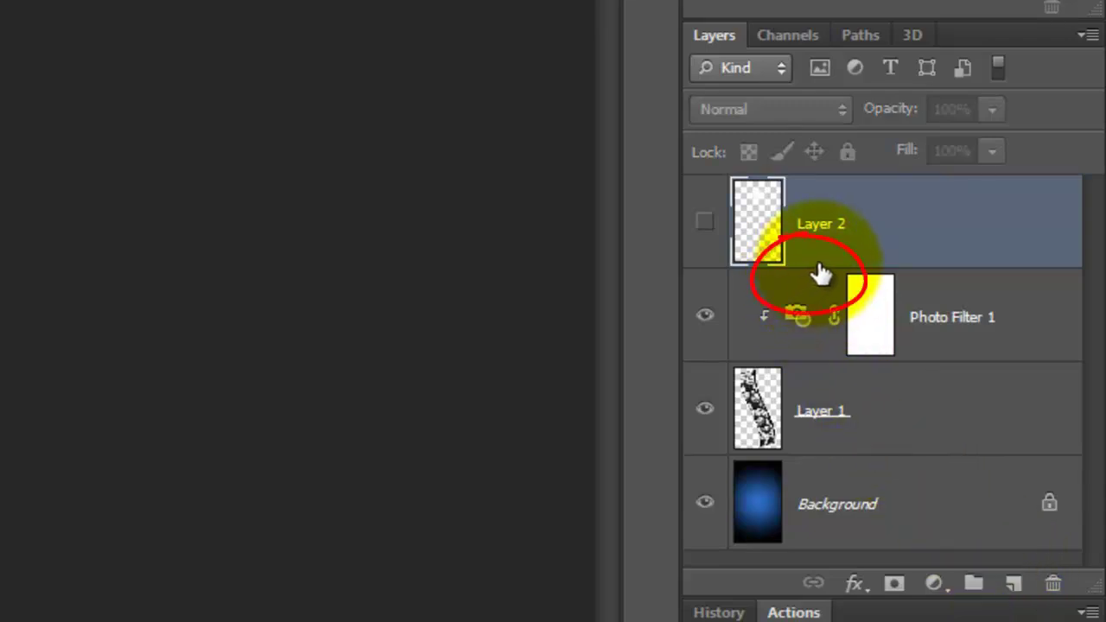
key("alt")
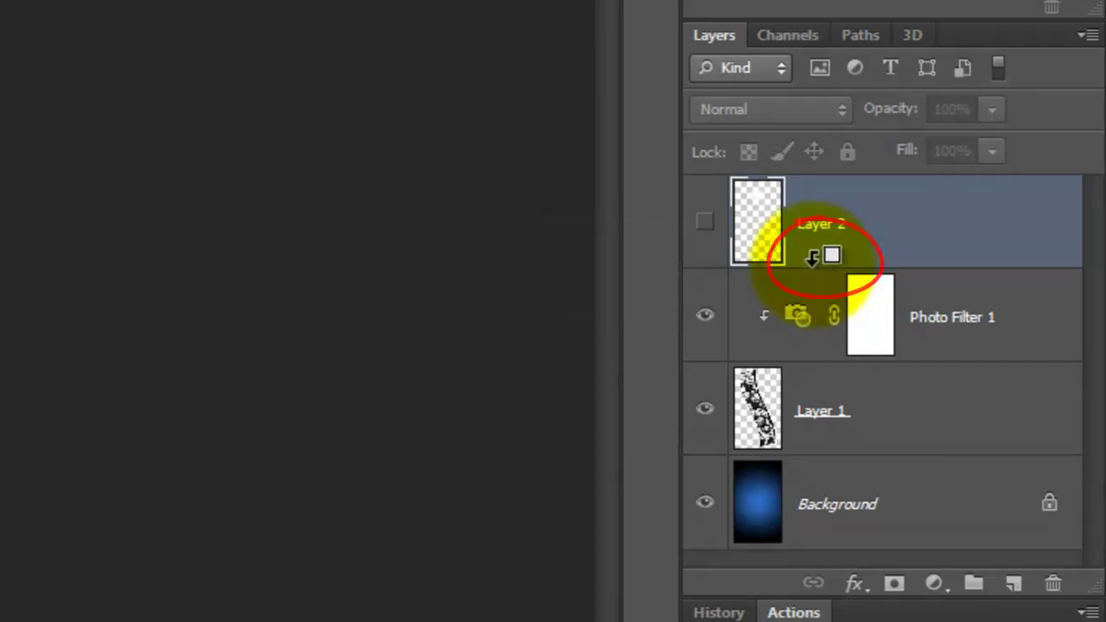
left_click(812, 256, "alt")
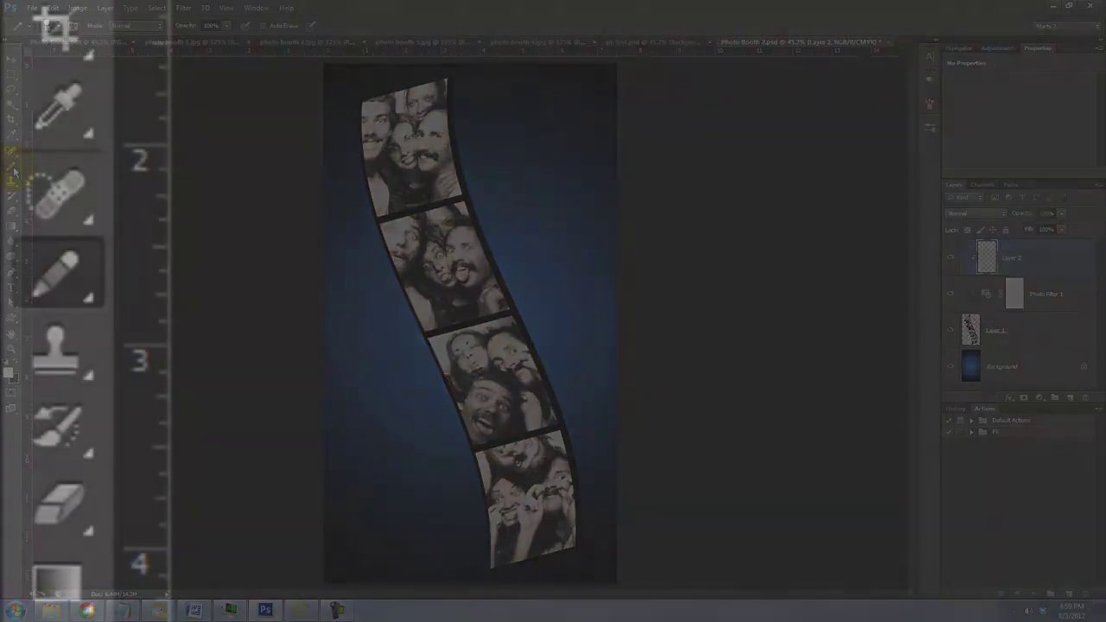
Choose the soft Brush, turn off Shape Dynamics, and set brush opacity to 90%.
left_click(14, 170)
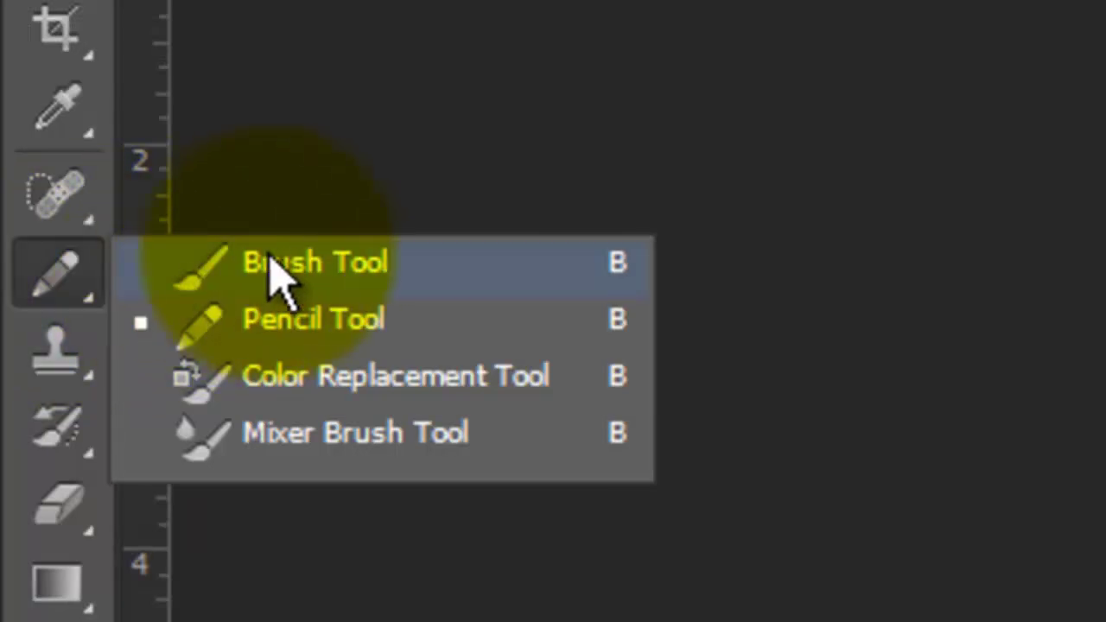
key("F5")
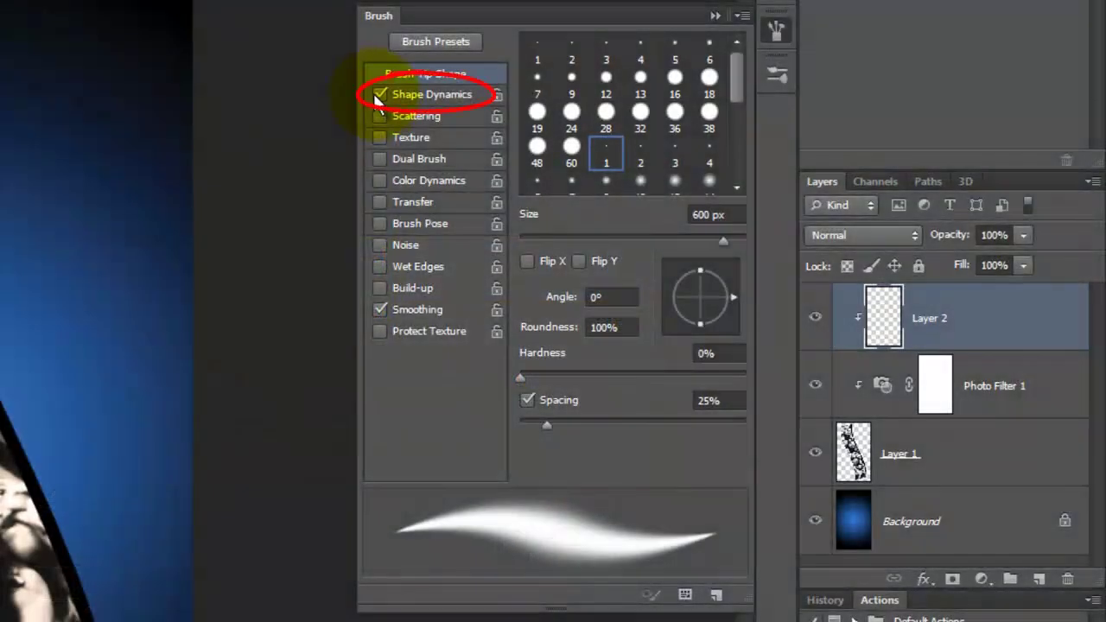
left_click(379, 95)
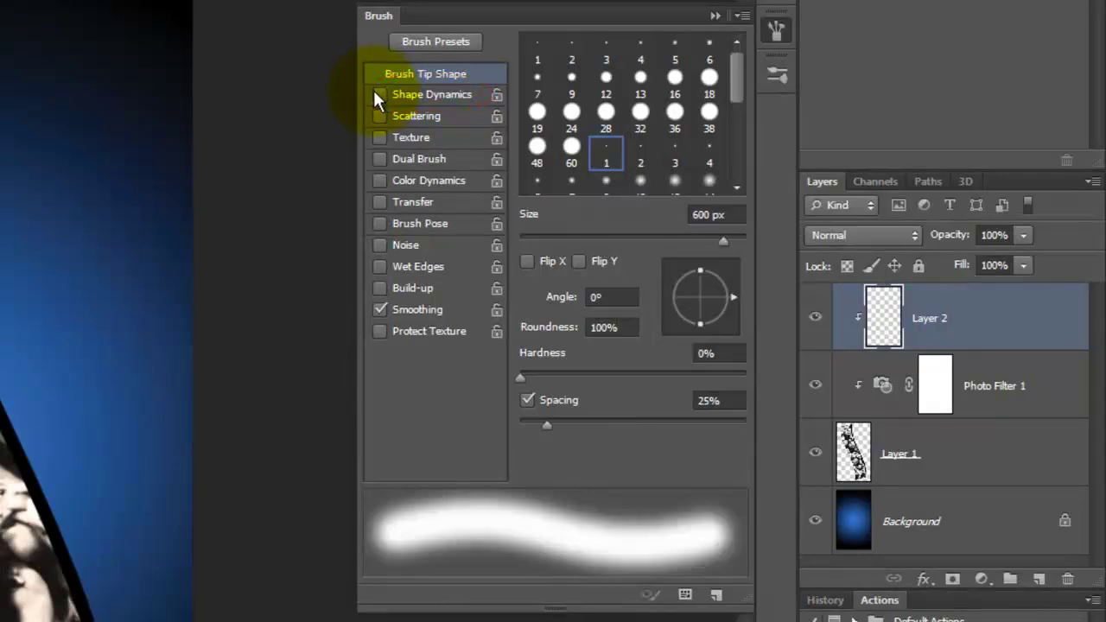
left_click(776, 30)
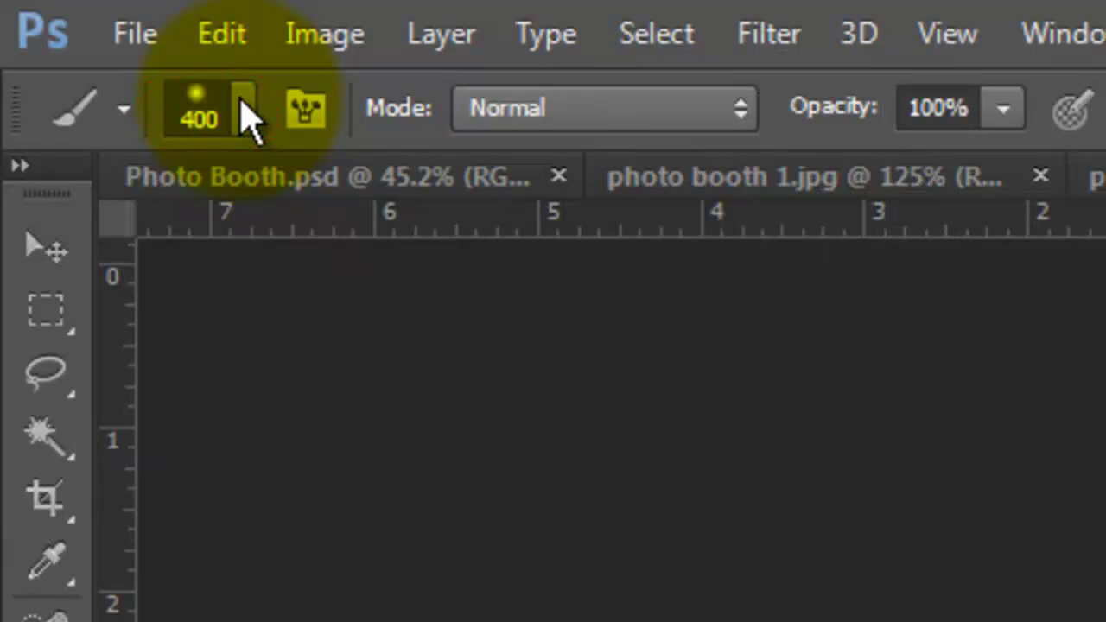
left_click(976, 109)
type("90")
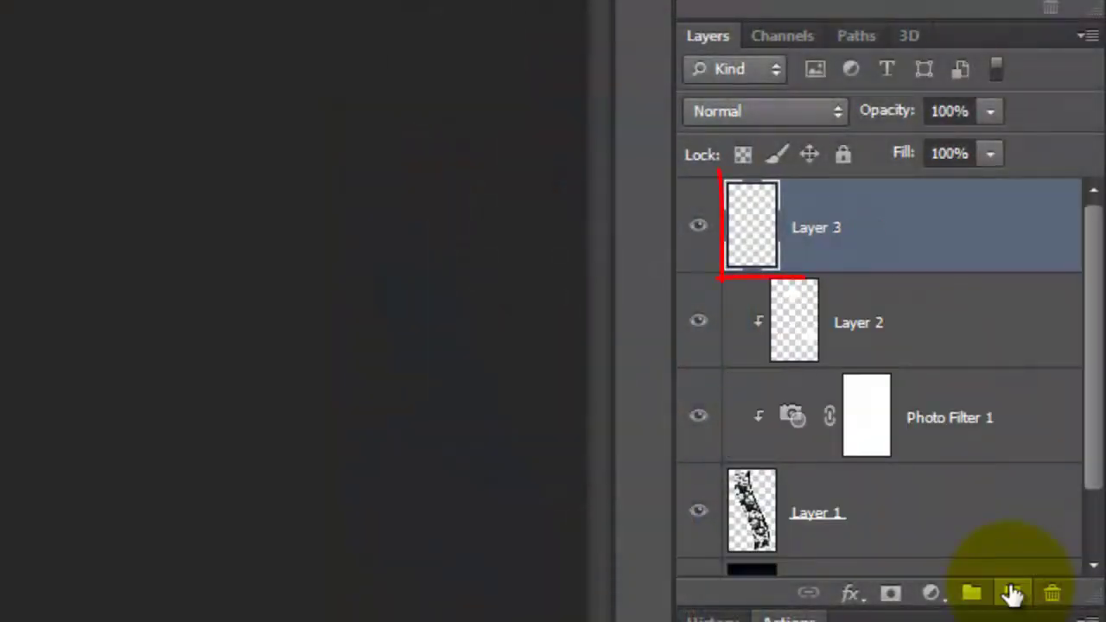
Clip Layer 3 to Layer 2, choose black, and set the brush to 175 px at 80% opacity.
left_click(803, 264, "alt")
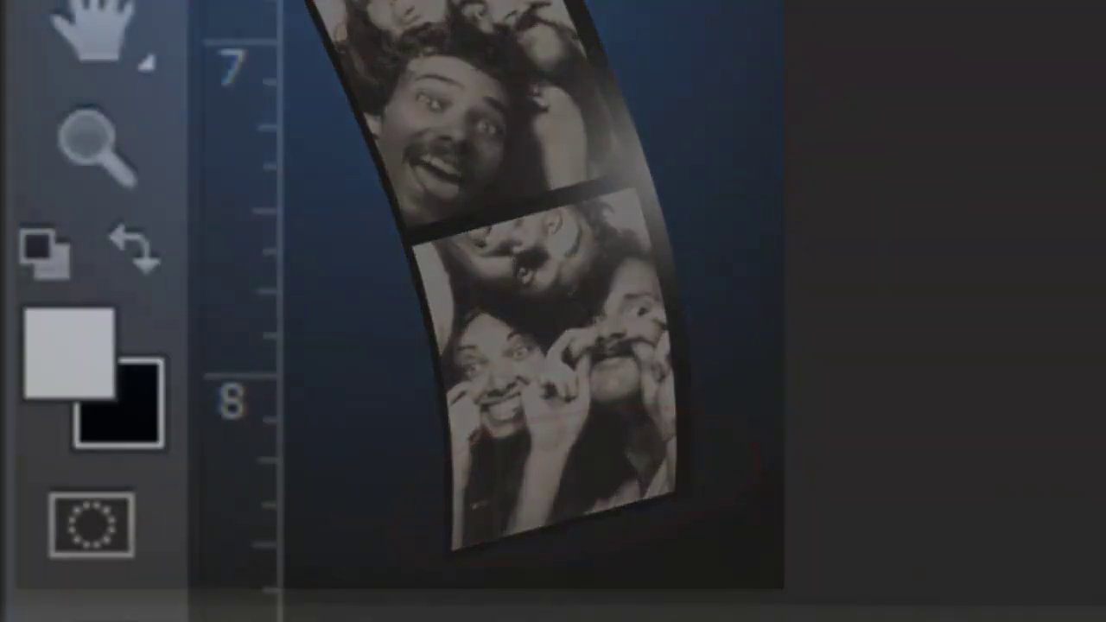
left_click(132, 242)
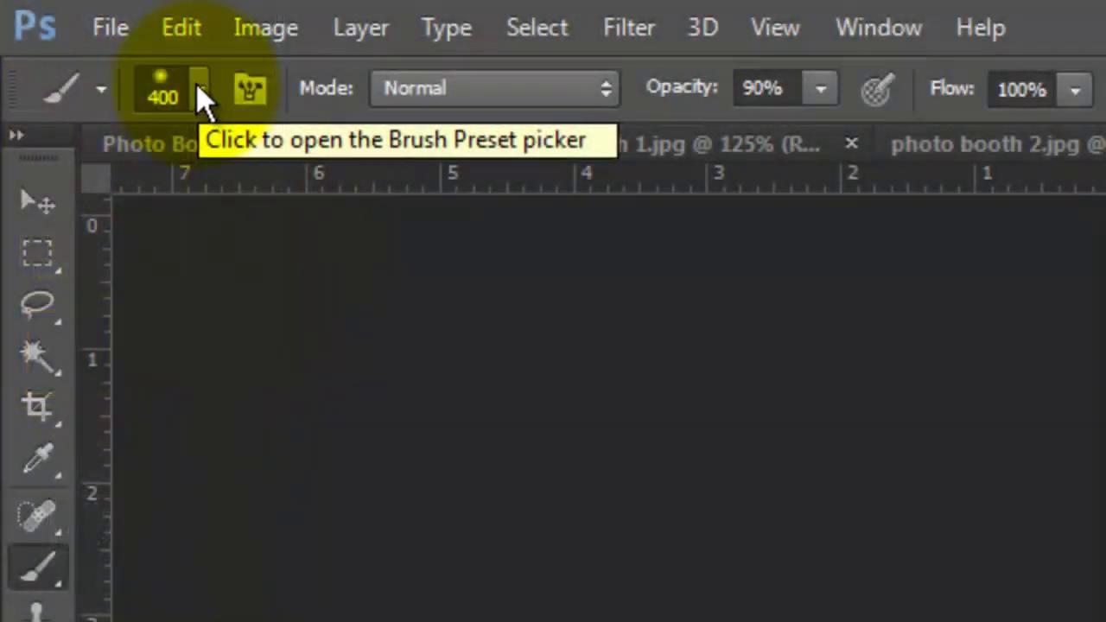
left_click(198, 97)
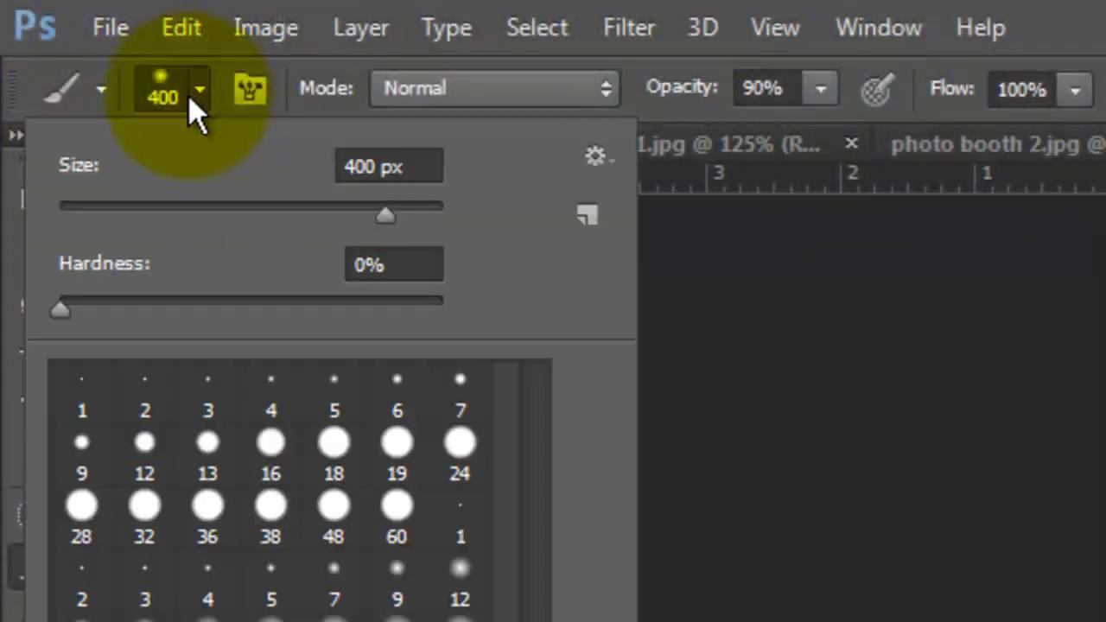
double_click(363, 165)
type("175")
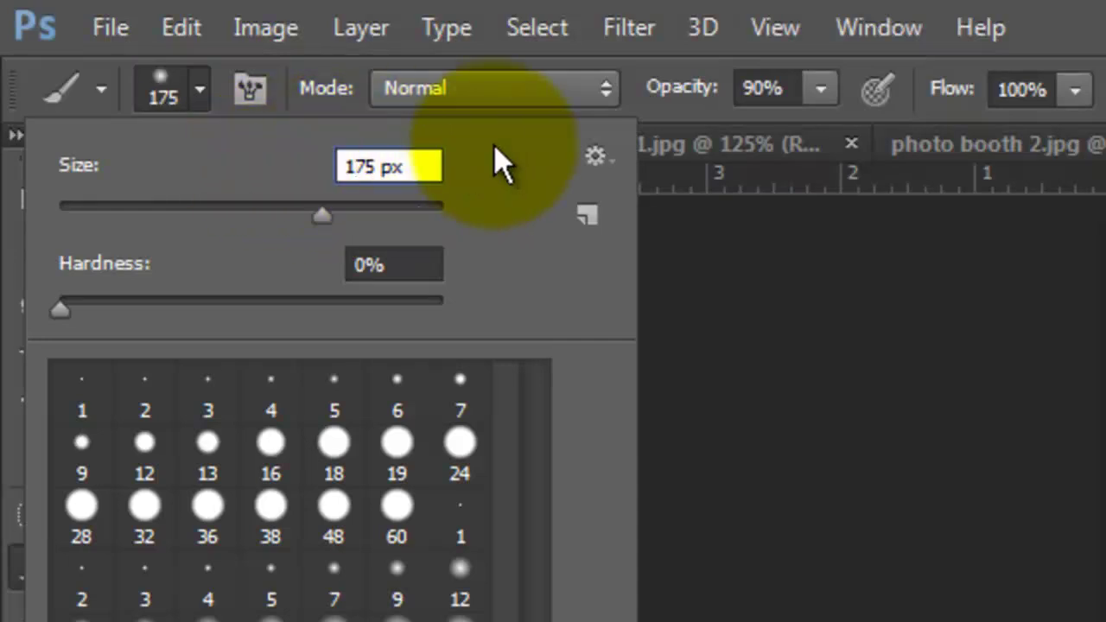
left_click(807, 89)
left_click(678, 92)
type("80")
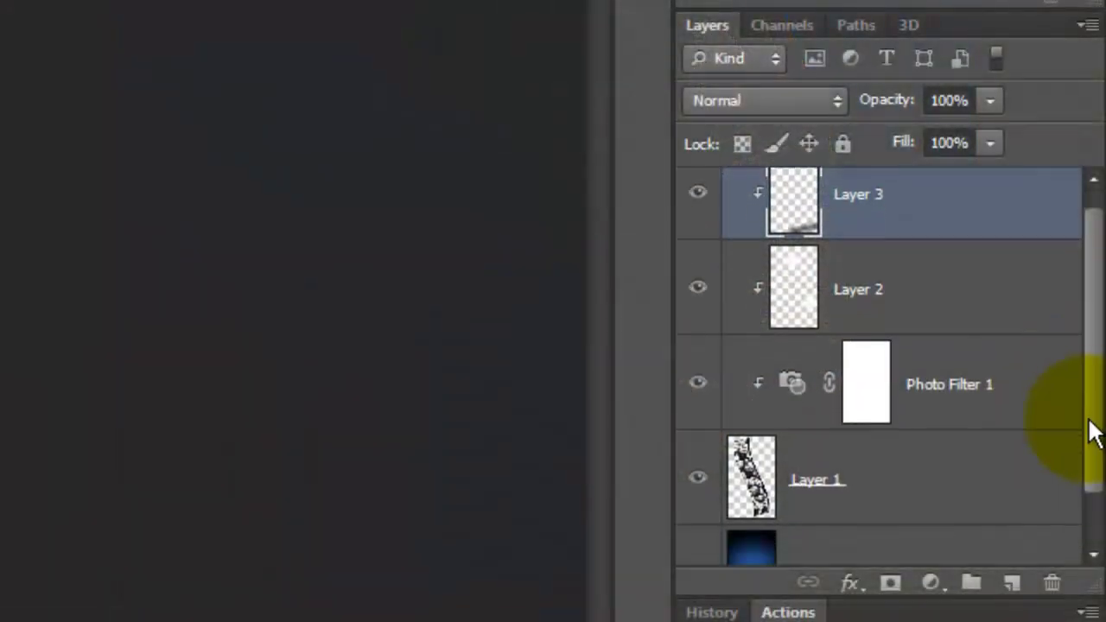
scroll(1089, 432, "down", 2)
On a new layer above Background, paint a straight shadow line beside the strip at 62% opacity.
left_click(903, 517)
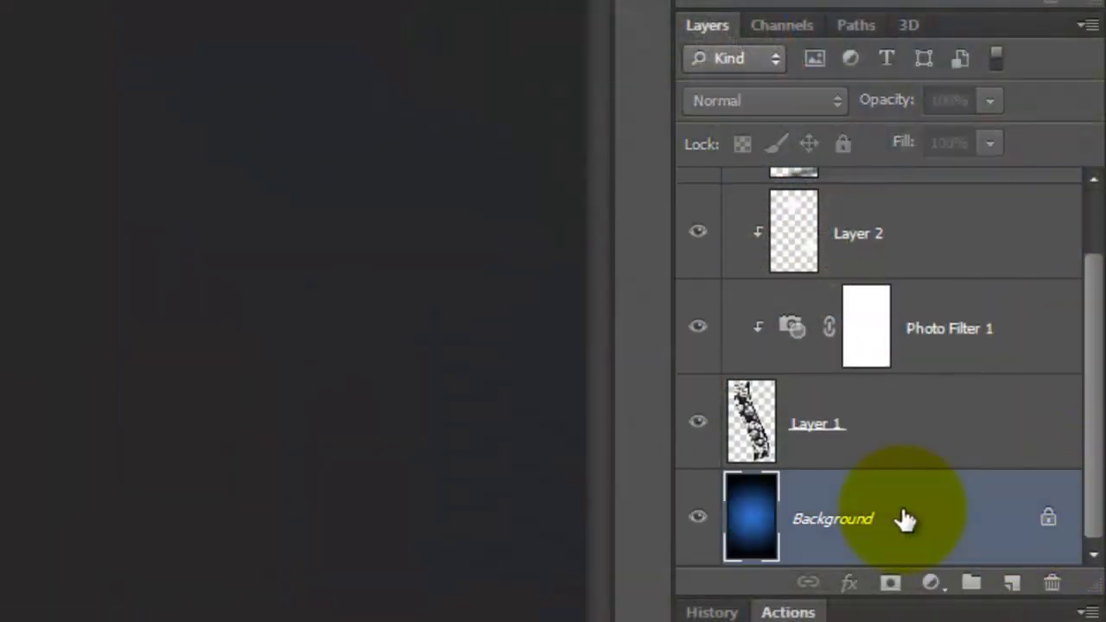
left_click(1013, 584)
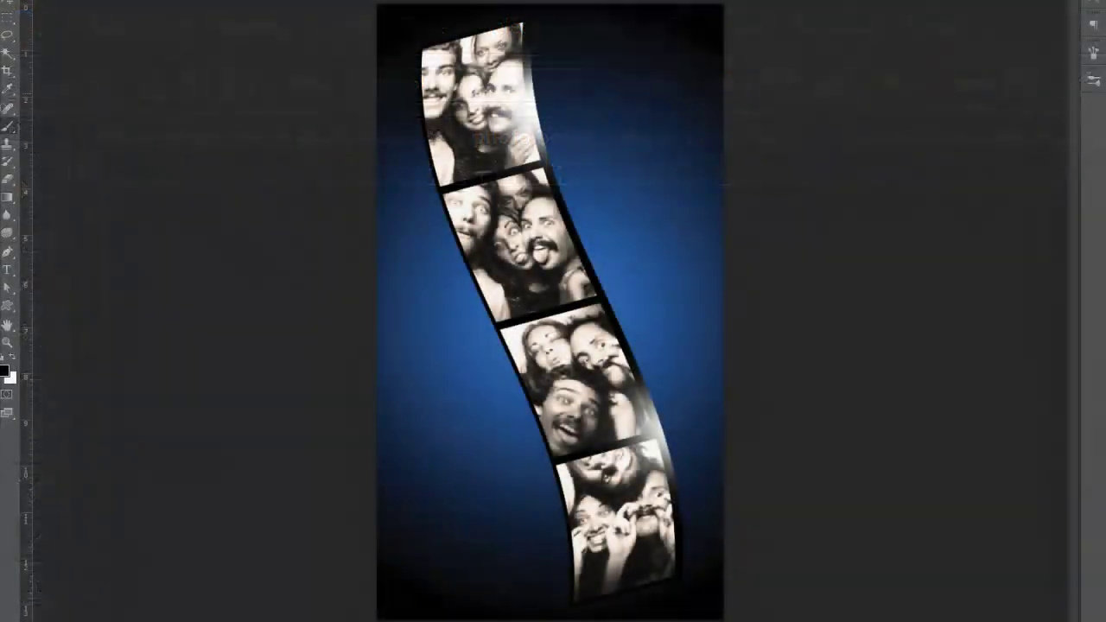
left_click(443, 95)
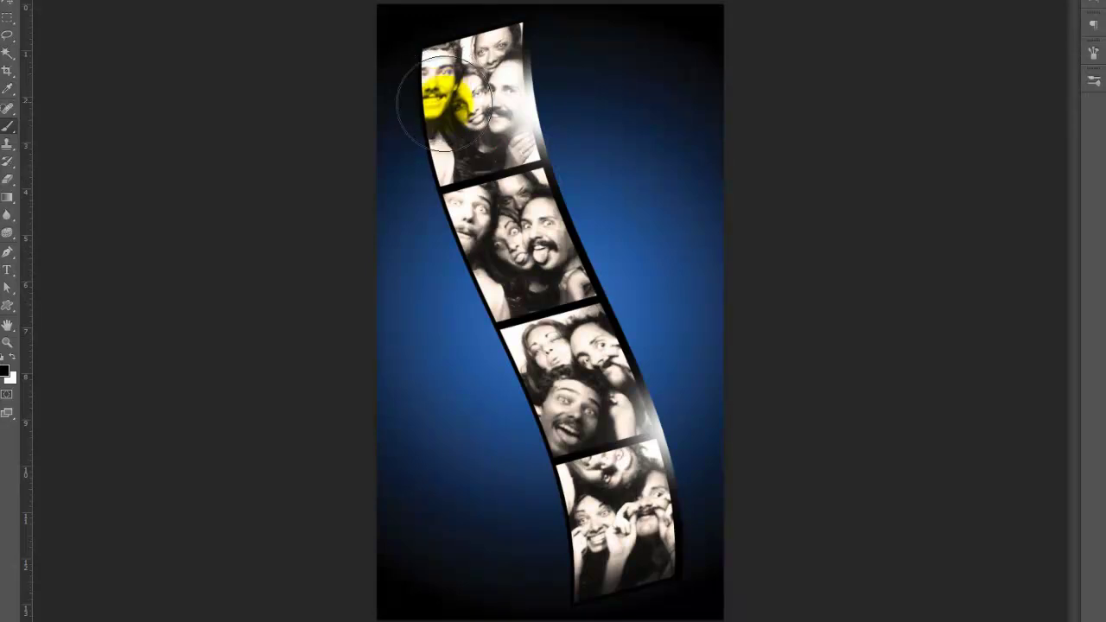
left_click(594, 553)
key("shift")
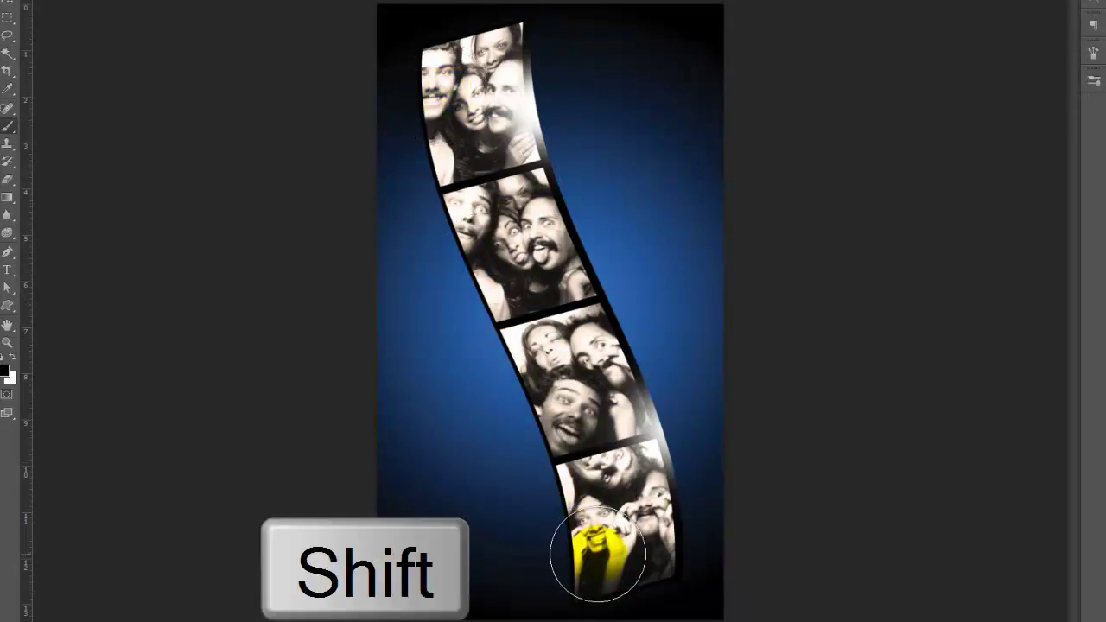
left_click(600, 556, "shift")
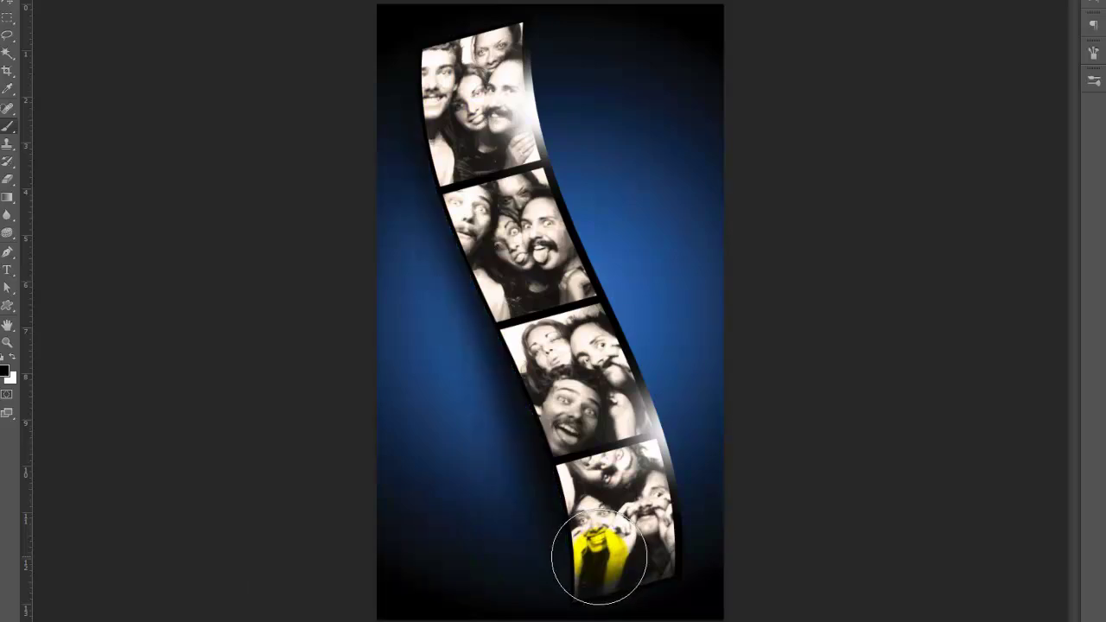
type("60")
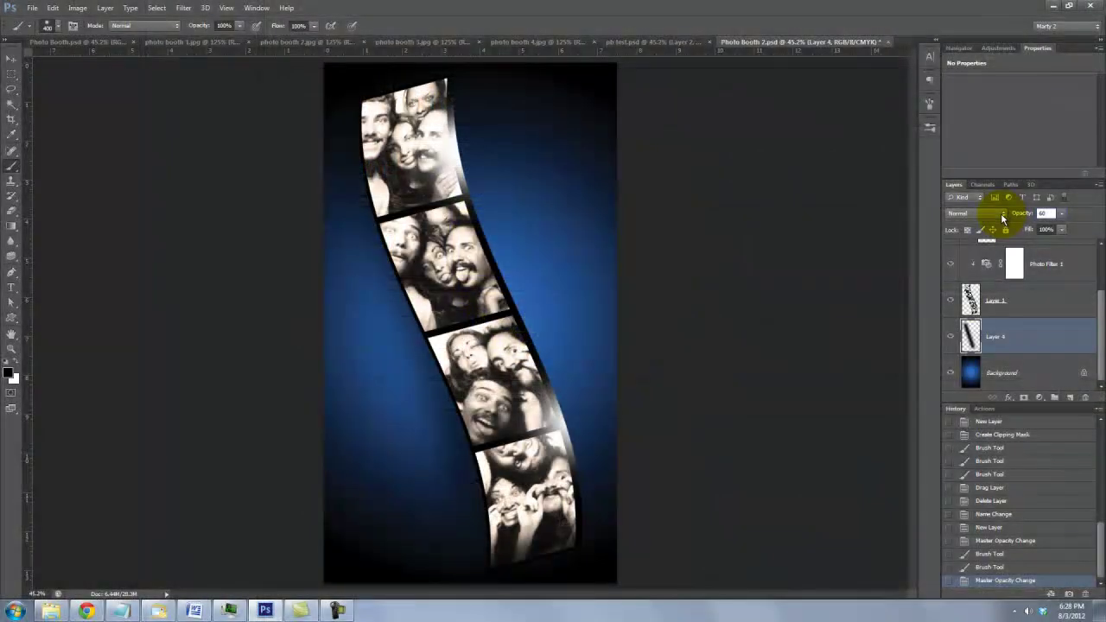
type("62")
key("Return")
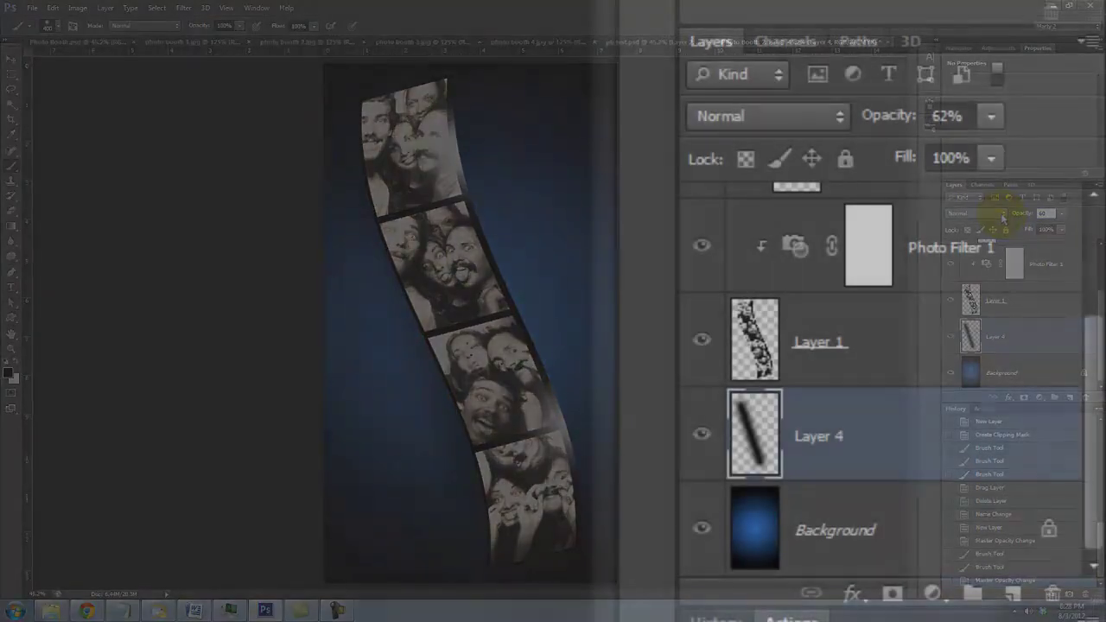
Select Layer 3 and turn off View Extras.
left_click_drag(1100, 346, 1098, 263)
left_click(967, 248)
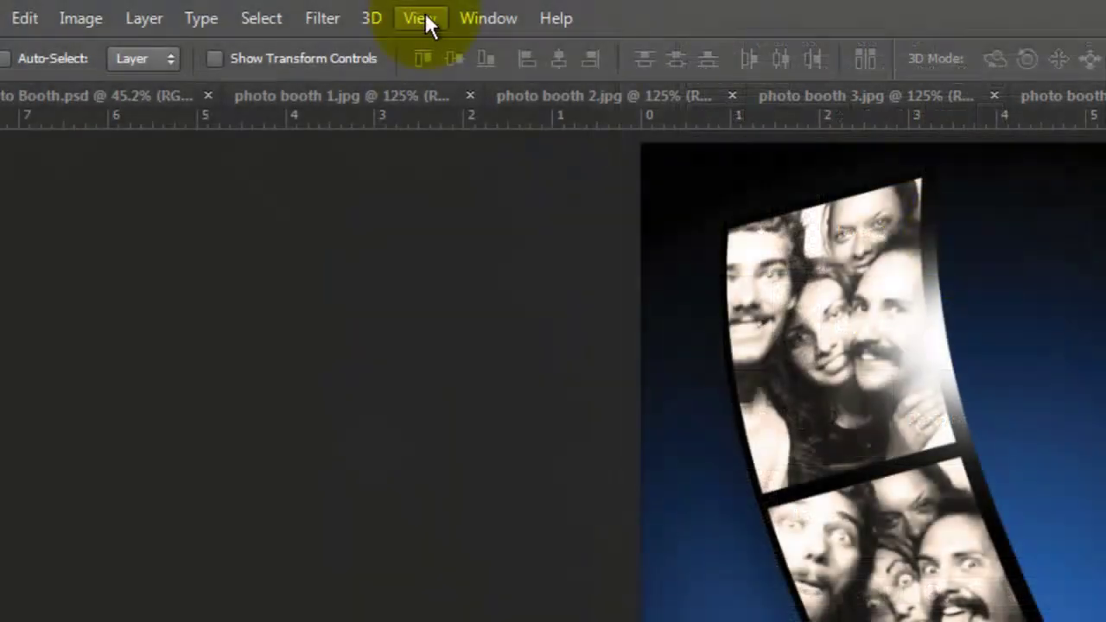
left_click(419, 18)
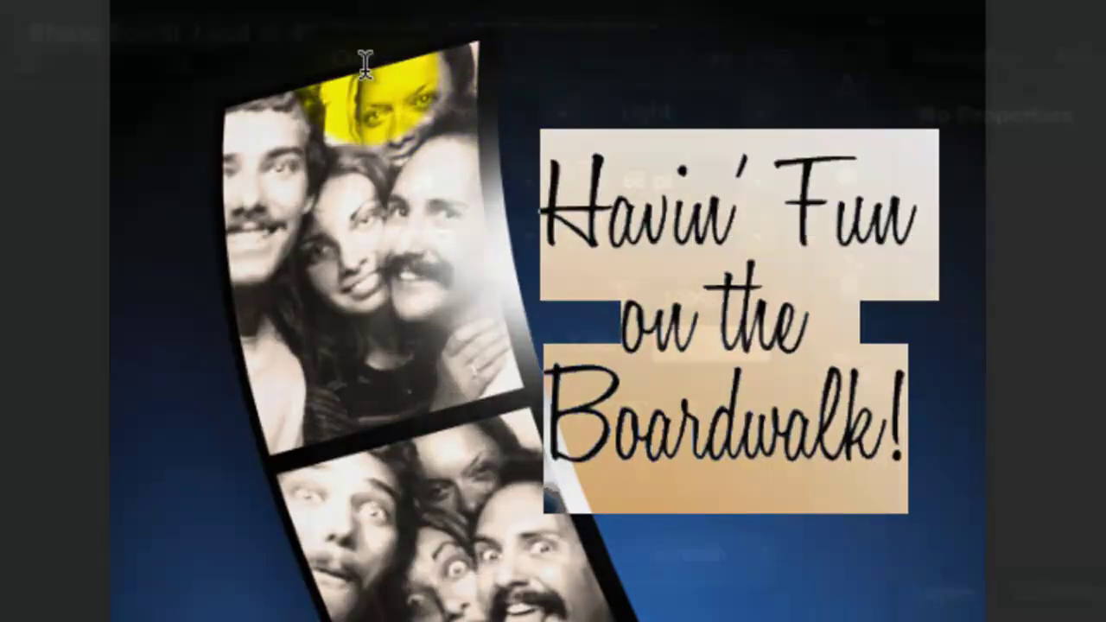
Apply Faux Italic to the white 'Havin' Fun on the Boardwalk!' headline and tilt it about 7.8° counter-clockwise.
left_click(424, 417)
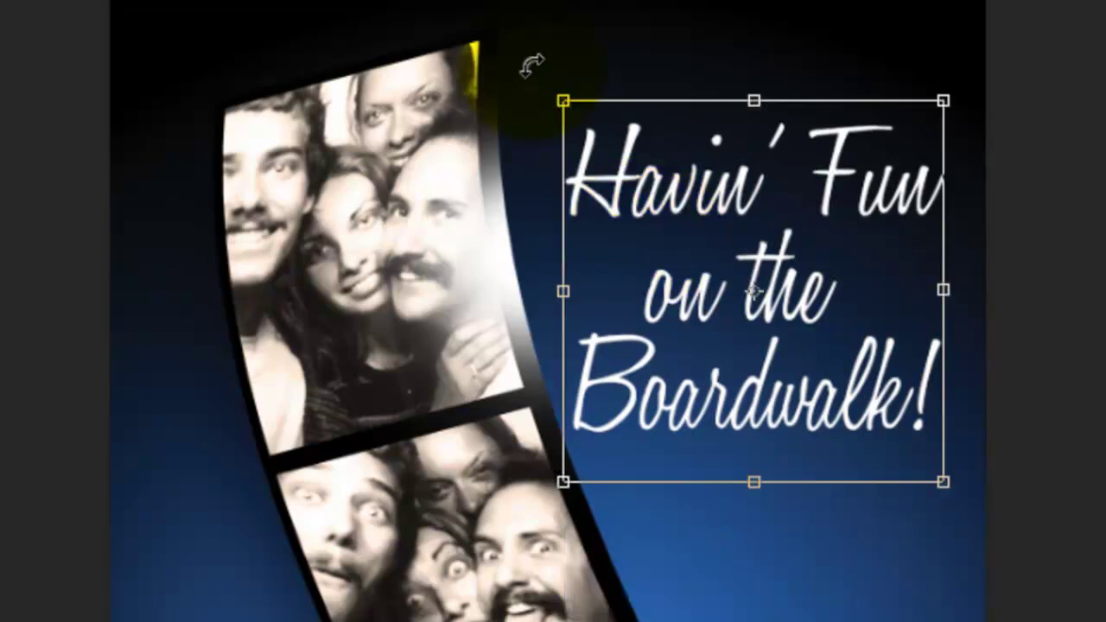
left_click_drag(531, 65, 489, 86)
mouse_move(835, 299)
left_mouse_down()
mouse_move(851, 341)
mouse_move(832, 298)
mouse_move(843, 301)
left_mouse_up()
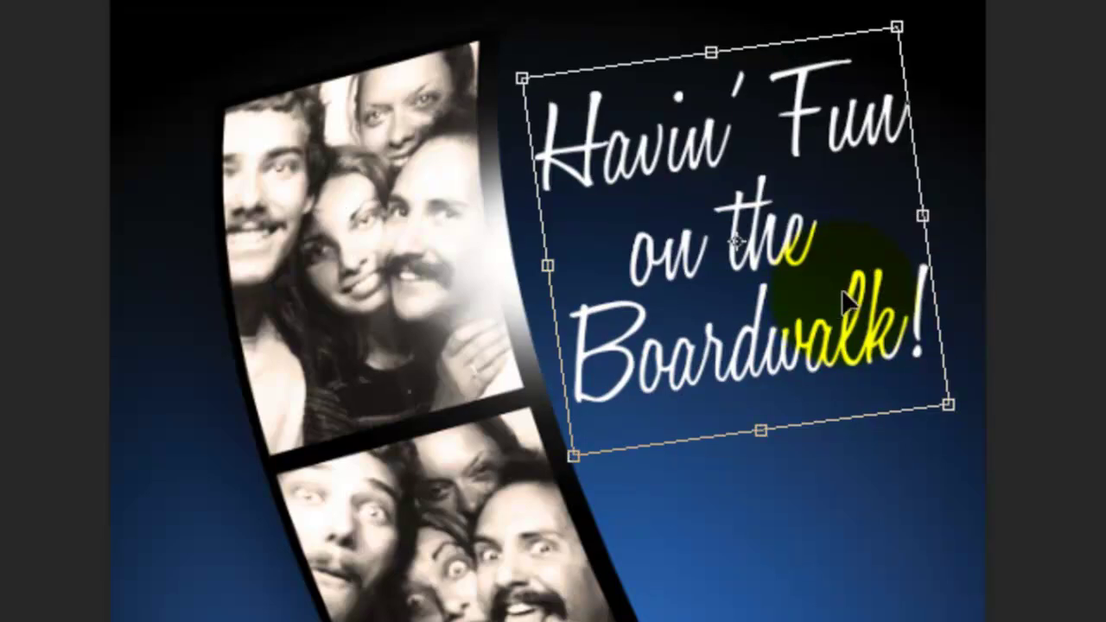
key("Return")
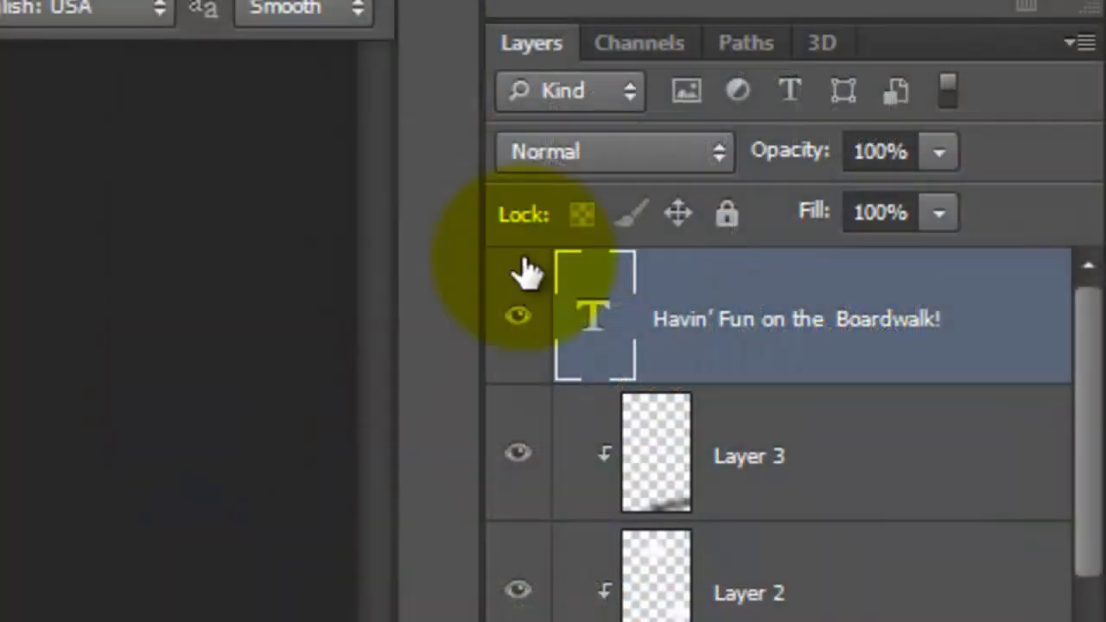
Duplicate the headline layer, move the copy down, and retype its text as 'August 4, 1974'.
key("ctrl+j")
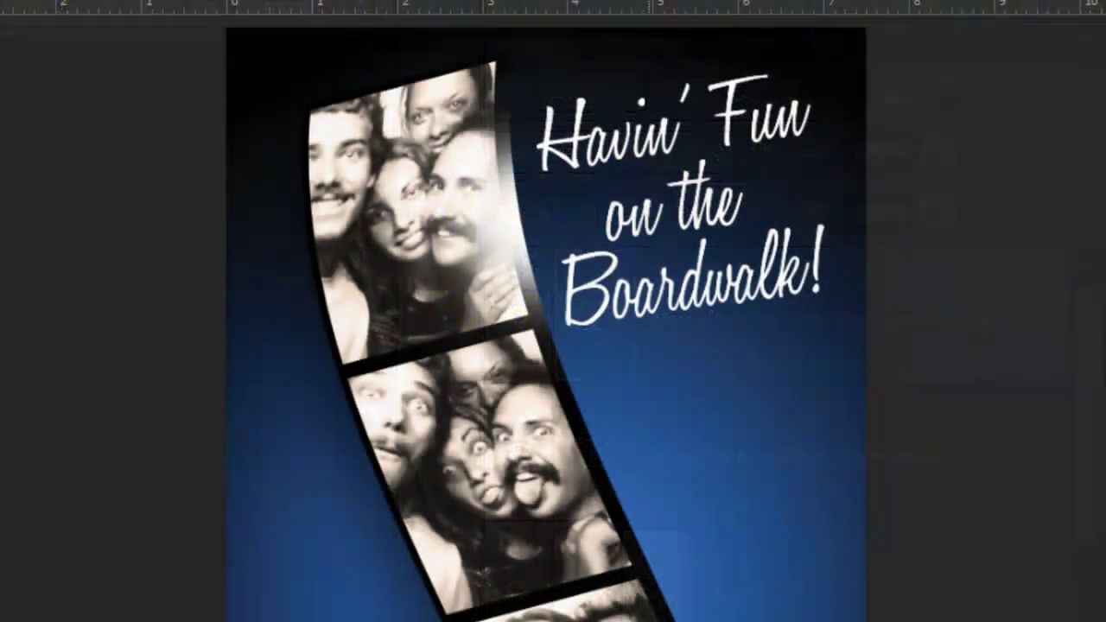
left_click_drag(669, 220, 707, 475)
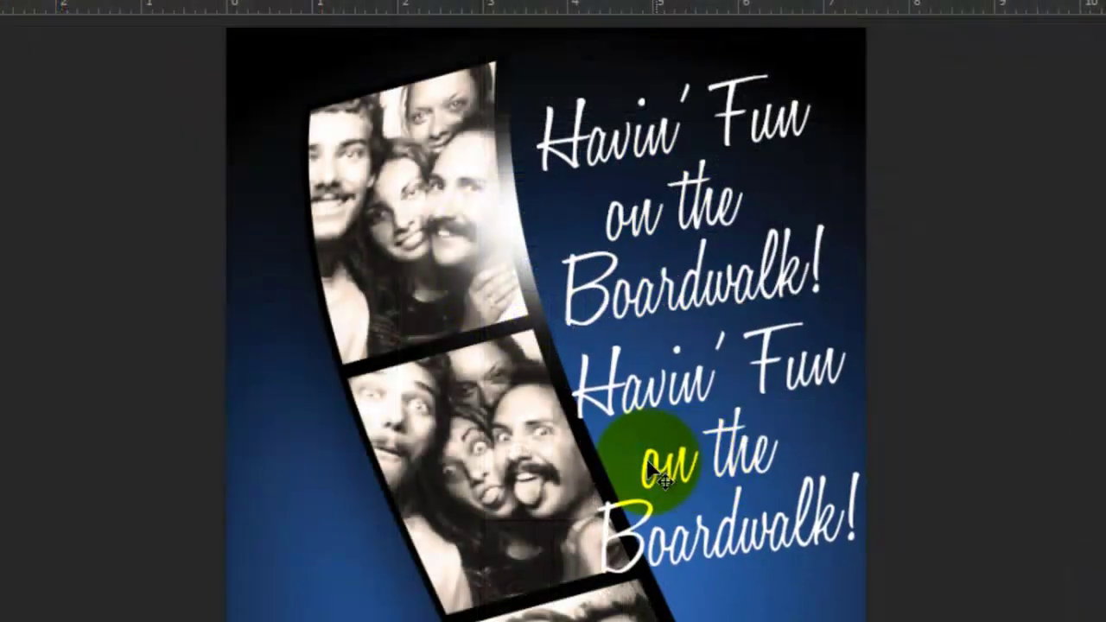
key("t")
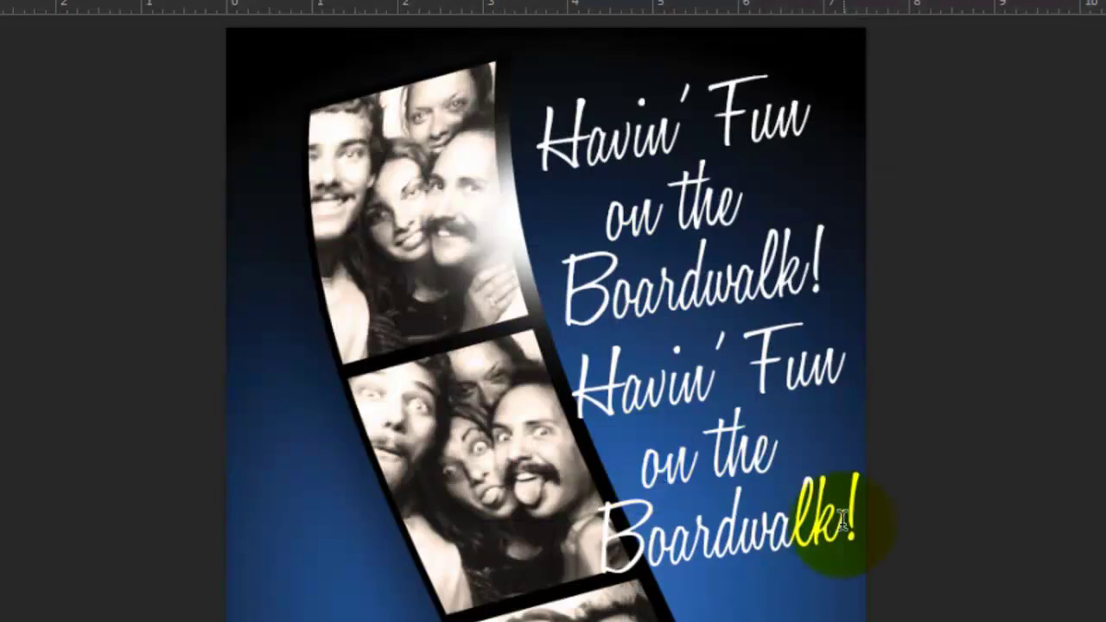
left_click(617, 407)
key("ctrl+a")
type("August 4, 197")
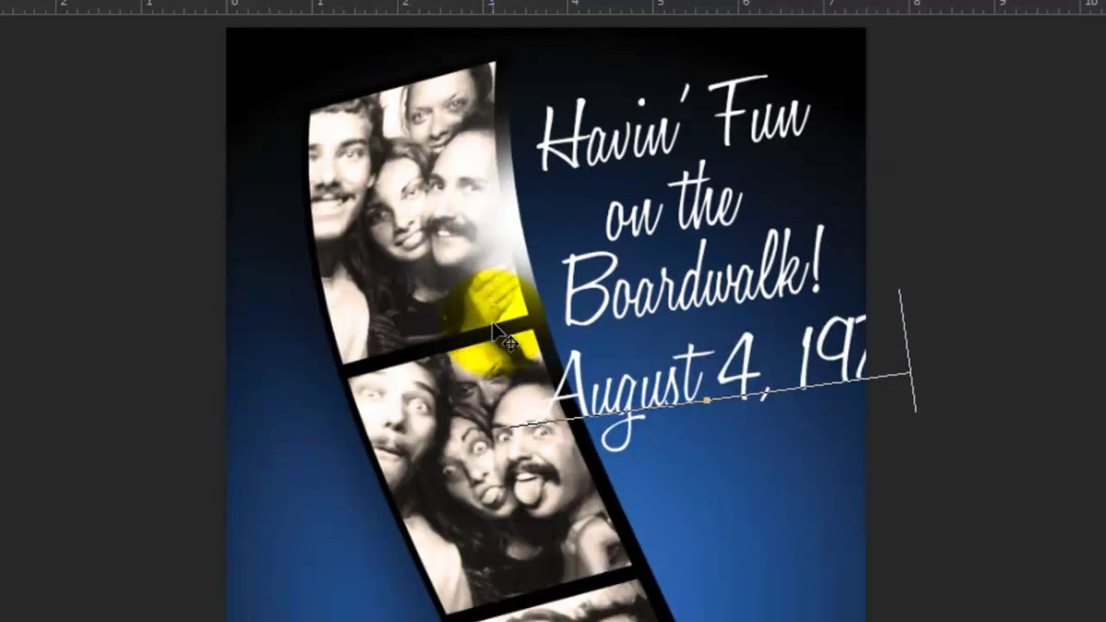
Shrink the date text from 83 pt to 45 pt and position it just below the headline.
left_click_drag(553, 406, 1086, 346)
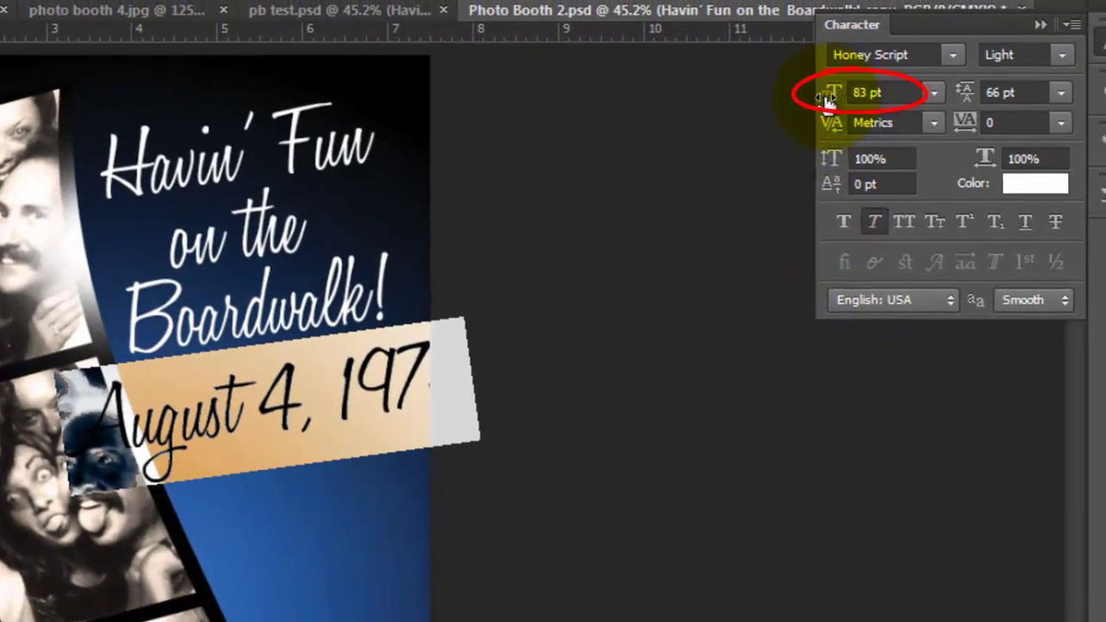
left_click_drag(828, 99, 785, 113)
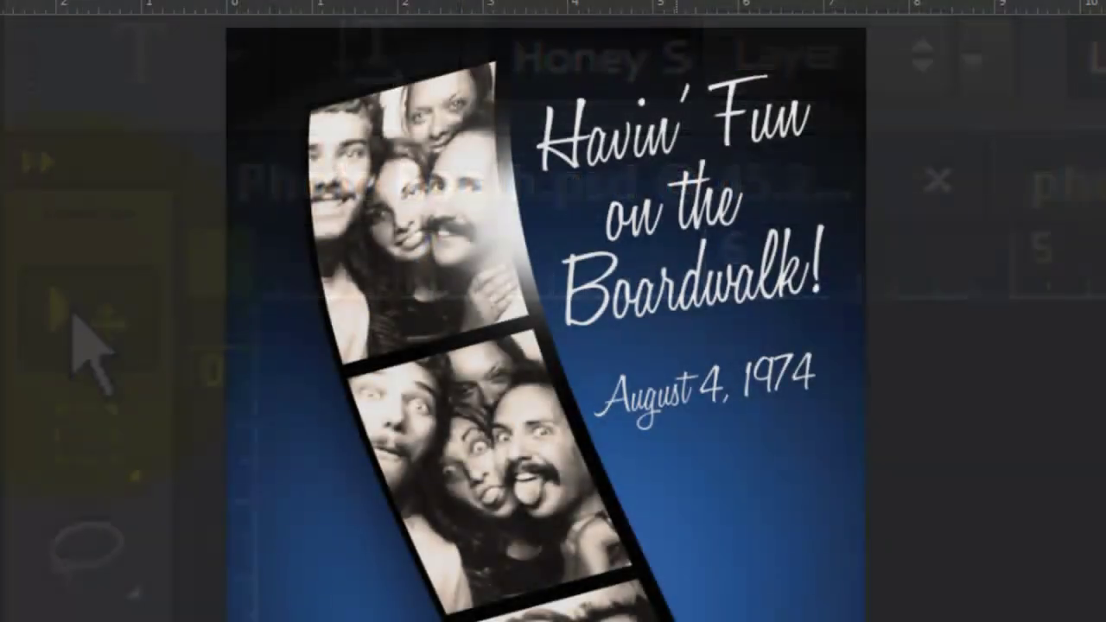
left_click_drag(696, 396, 682, 393)
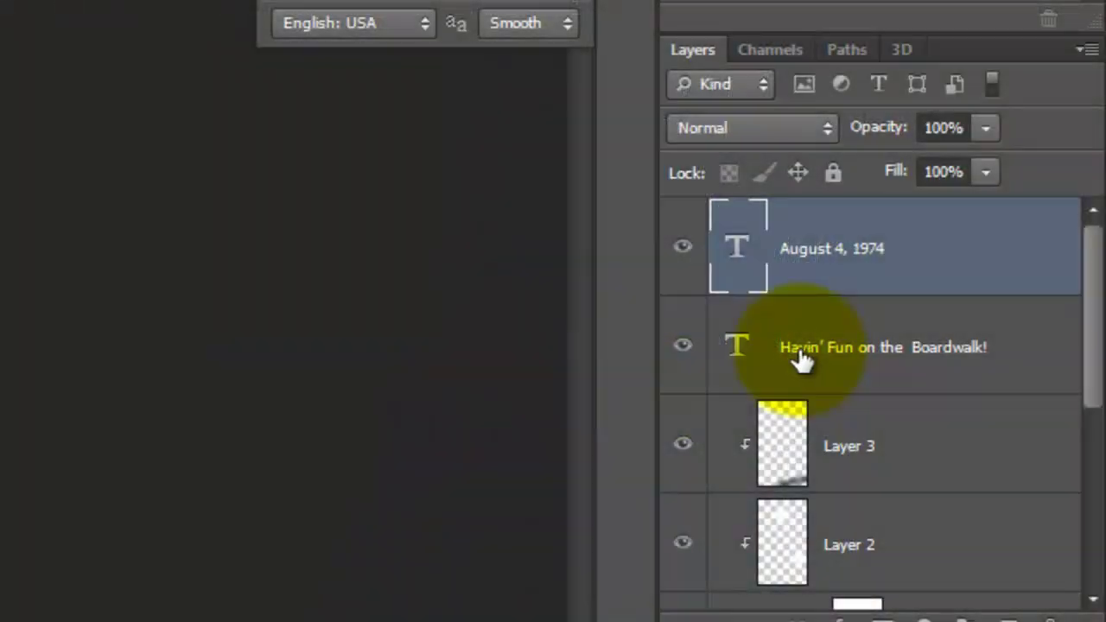
Duplicate the 'Havin' Fun on the Boardwalk!' text layer and move the copy to the lower left.
left_click(801, 363)
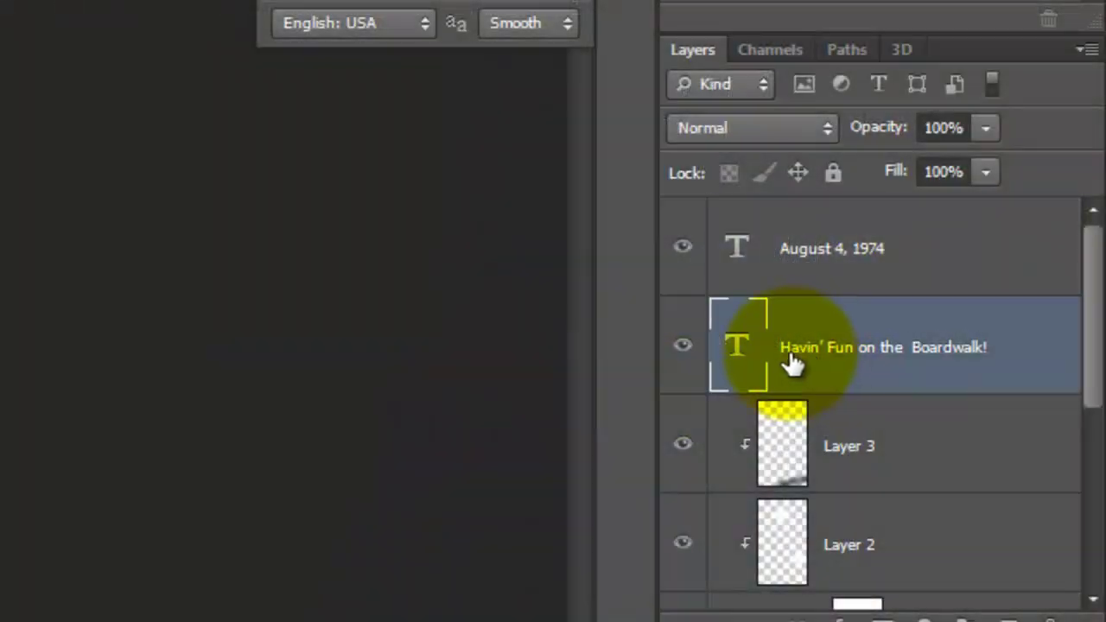
key("ctrl+j")
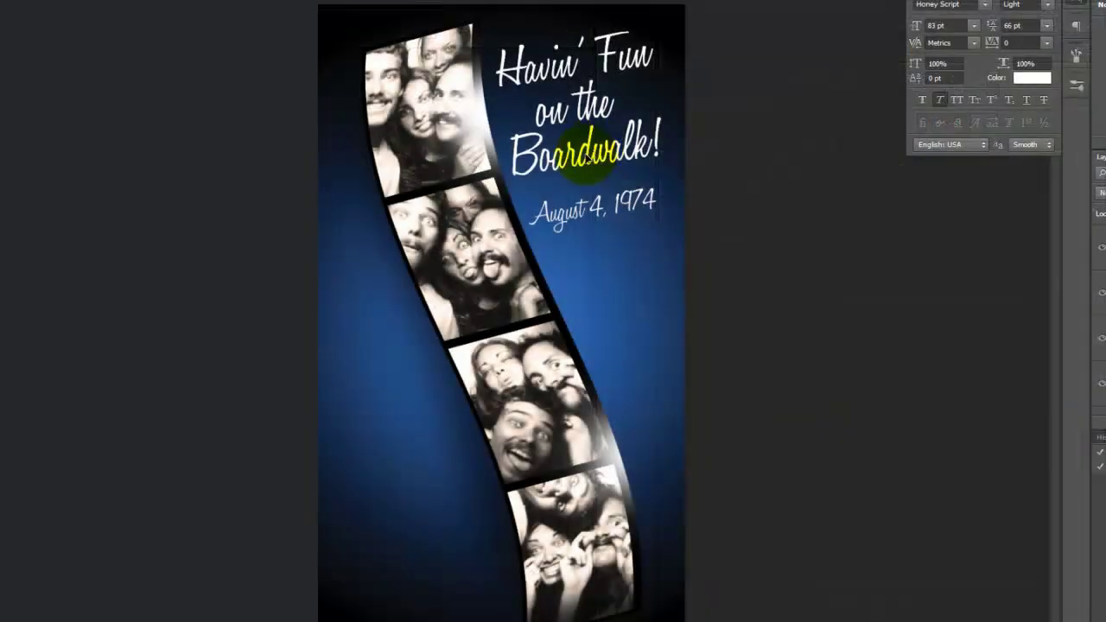
left_click_drag(582, 161, 420, 537)
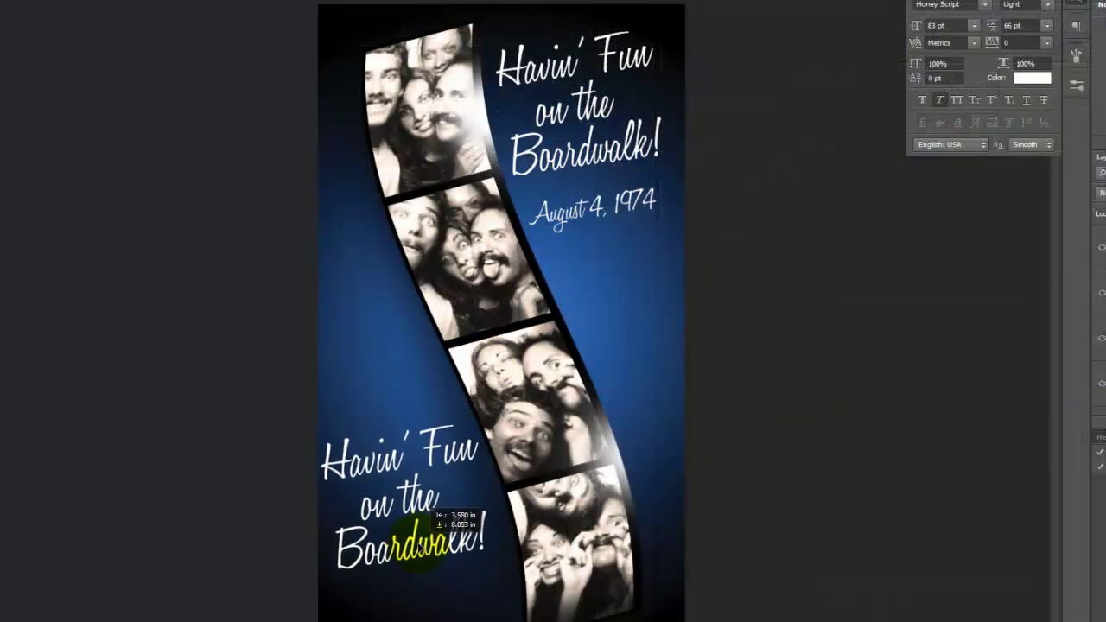